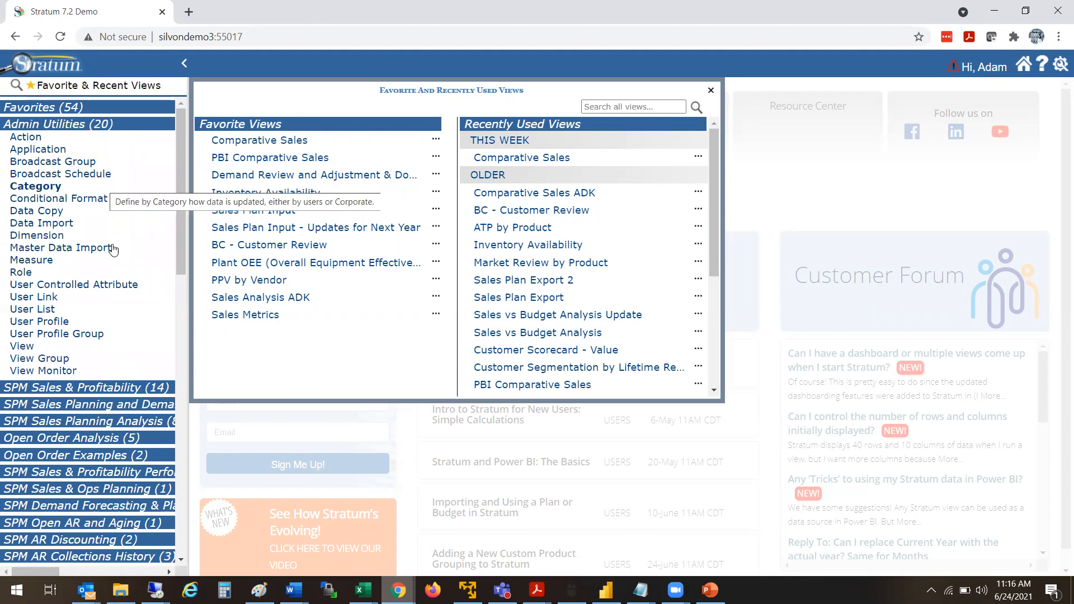
Open the Product dimension's Product Mkt Group Code attribute from the user controlled attributes for editing
click(123, 288)
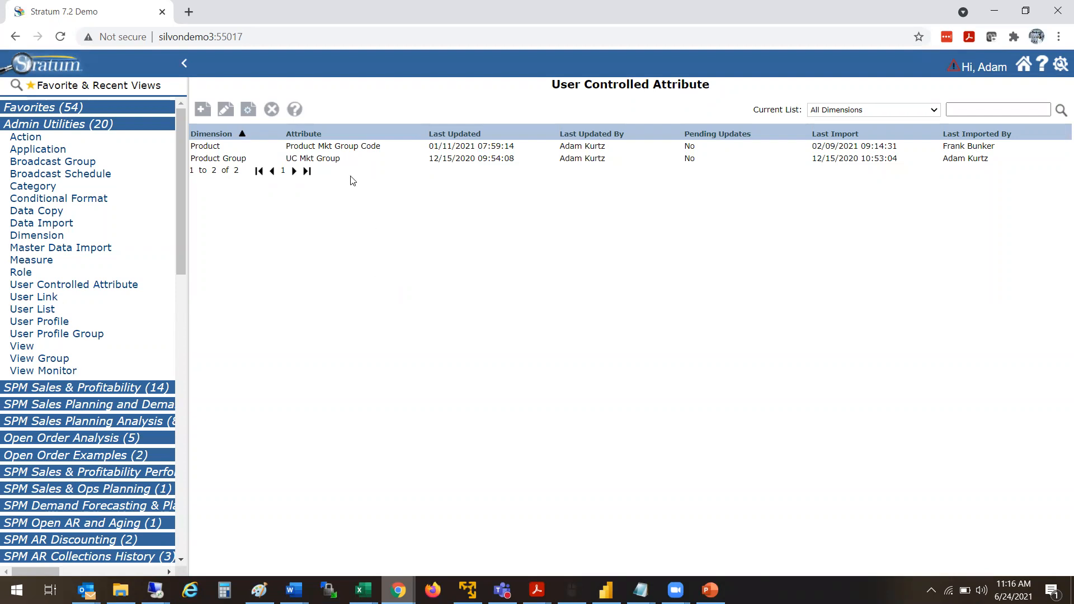
click(332, 148)
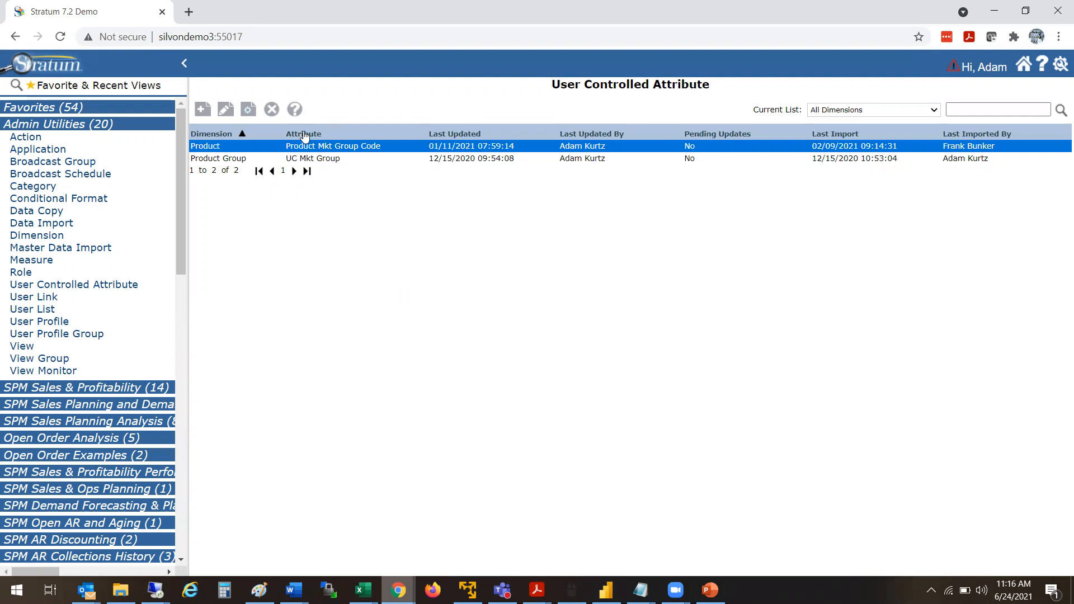
click(227, 110)
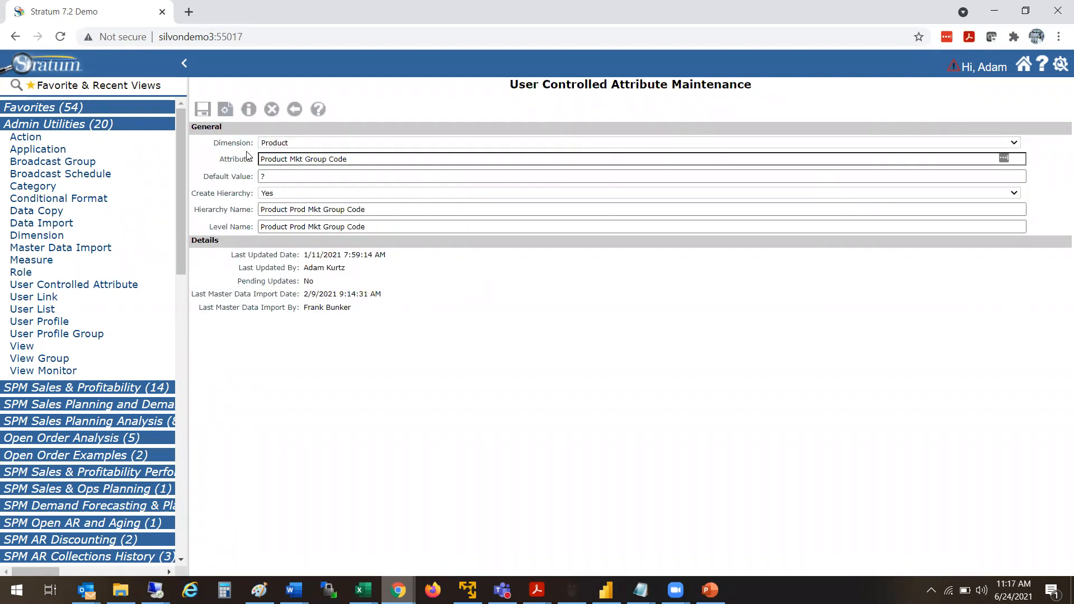
Examine the dimensions available for assigning the user controlled attribute
click(285, 144)
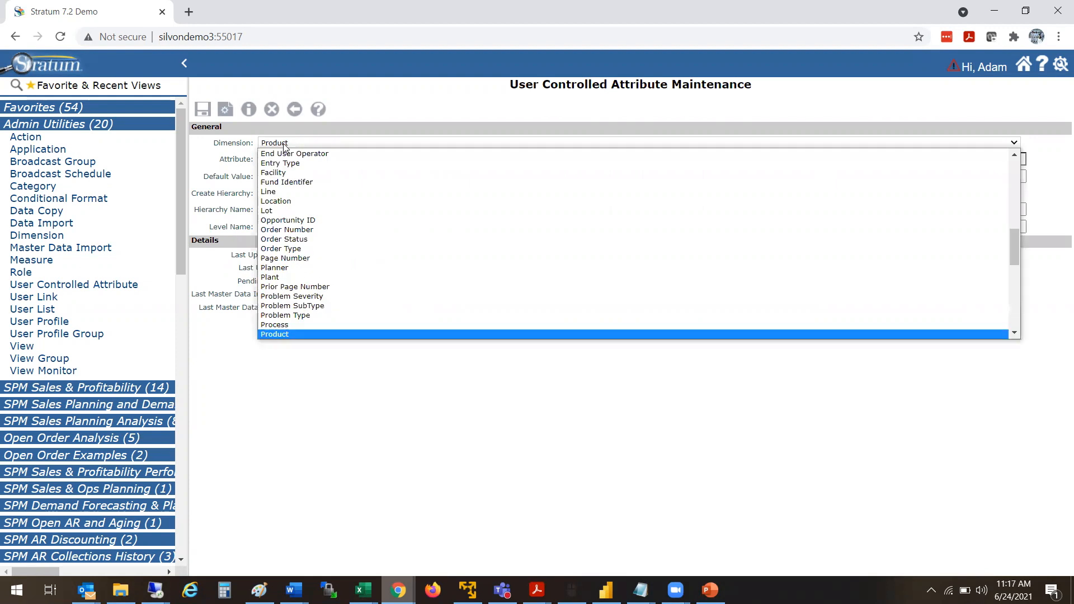
click(285, 145)
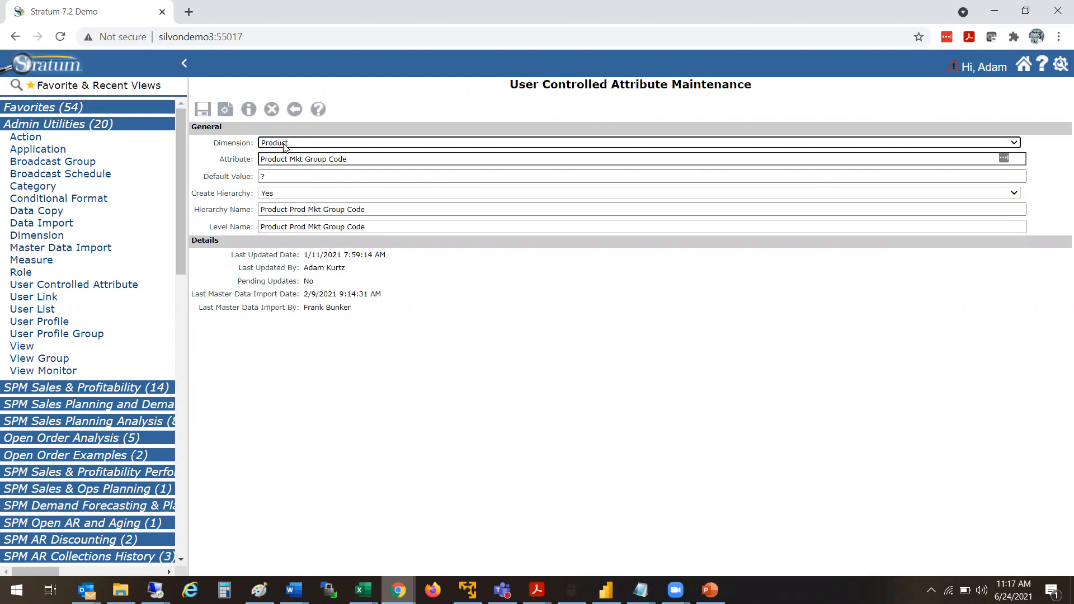
click(285, 144)
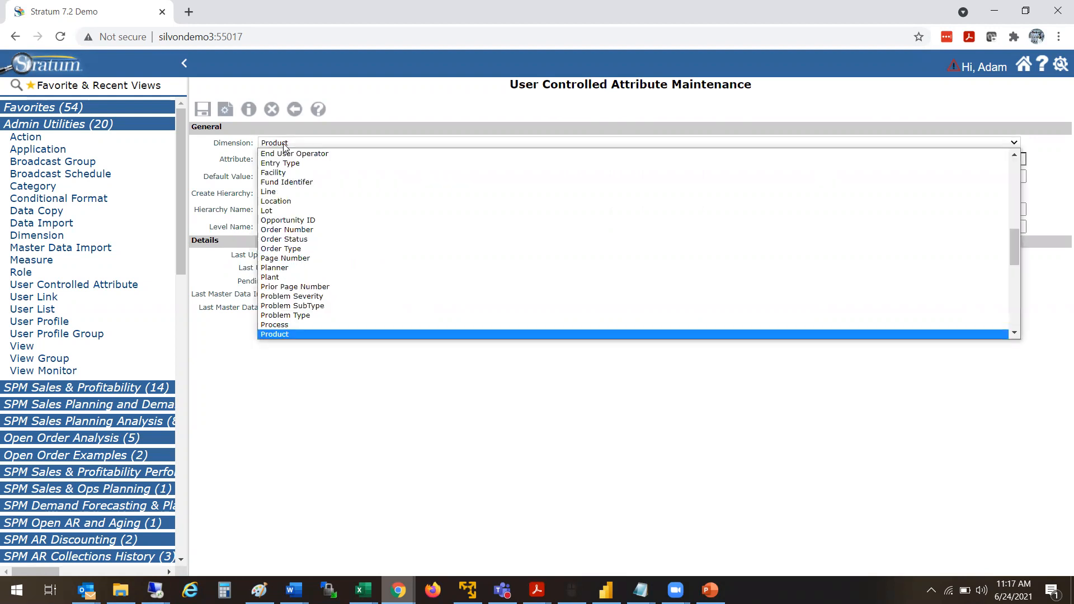
click(284, 144)
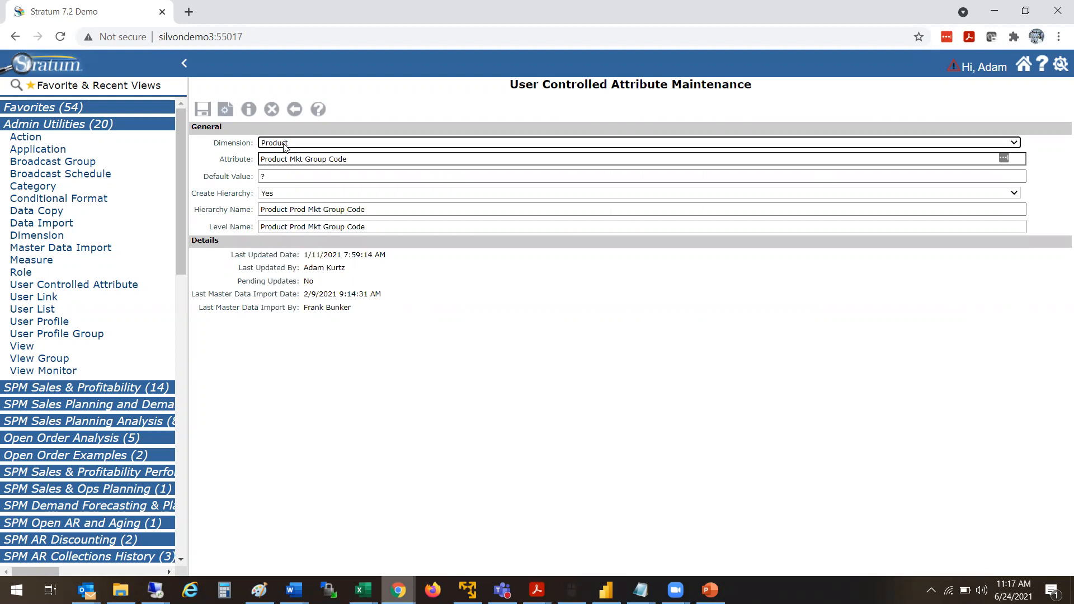
click(285, 144)
click(285, 144)
click(284, 145)
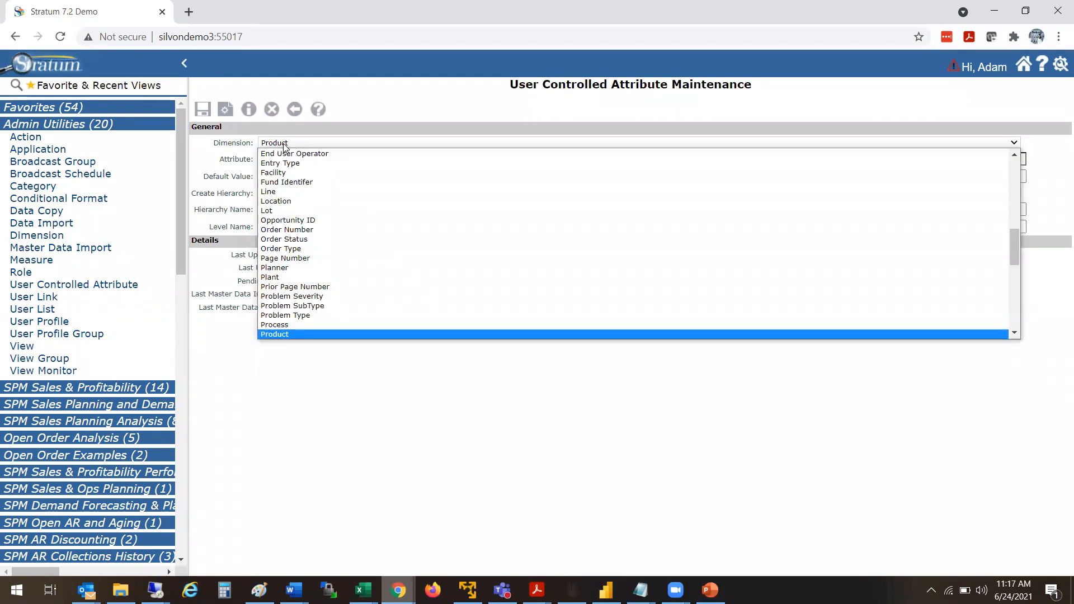
click(285, 145)
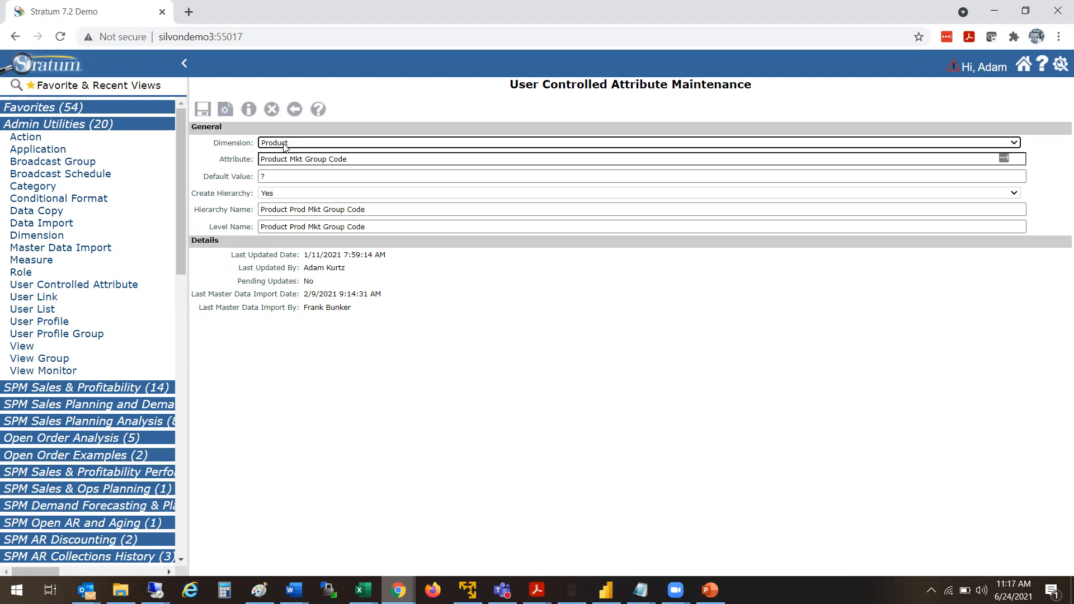
Review the attribute's name, default value, hierarchy creation option, hierarchy name and level name, and return to the attribute list
drag(357, 160, 237, 179)
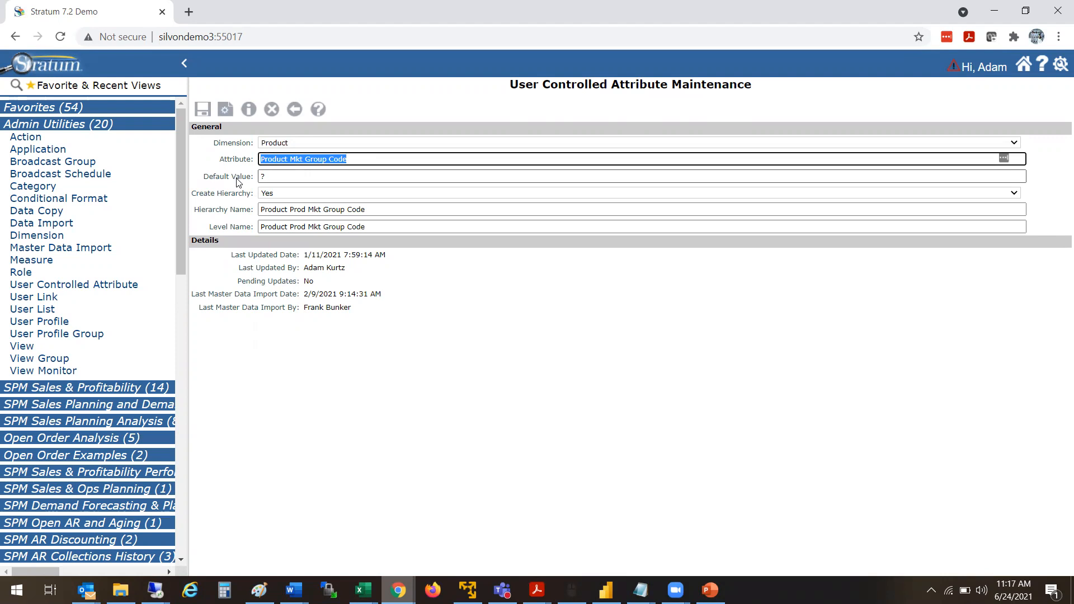
click(274, 177)
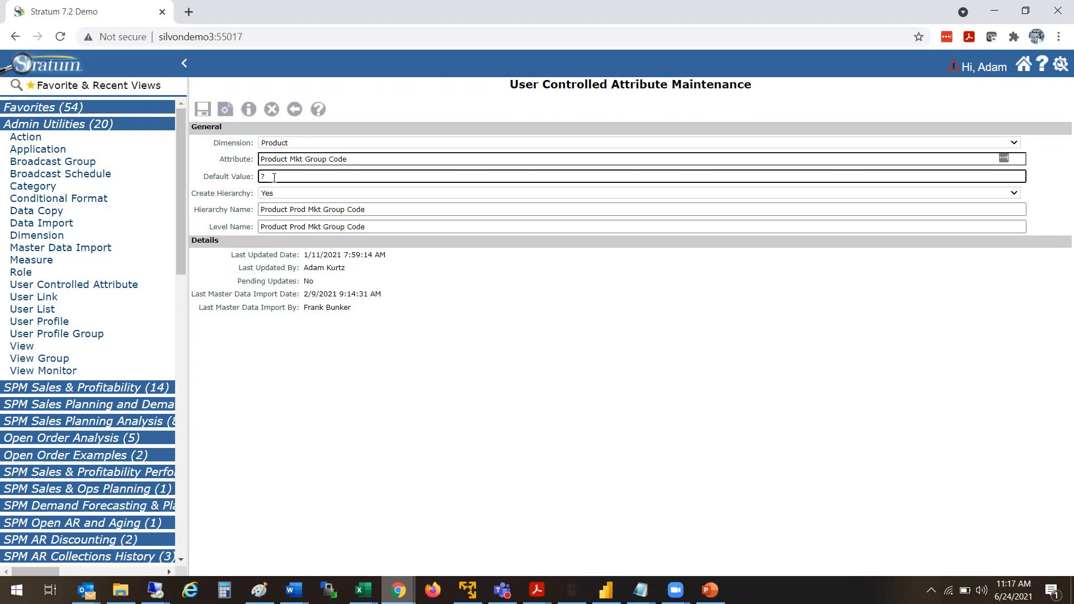
click(286, 194)
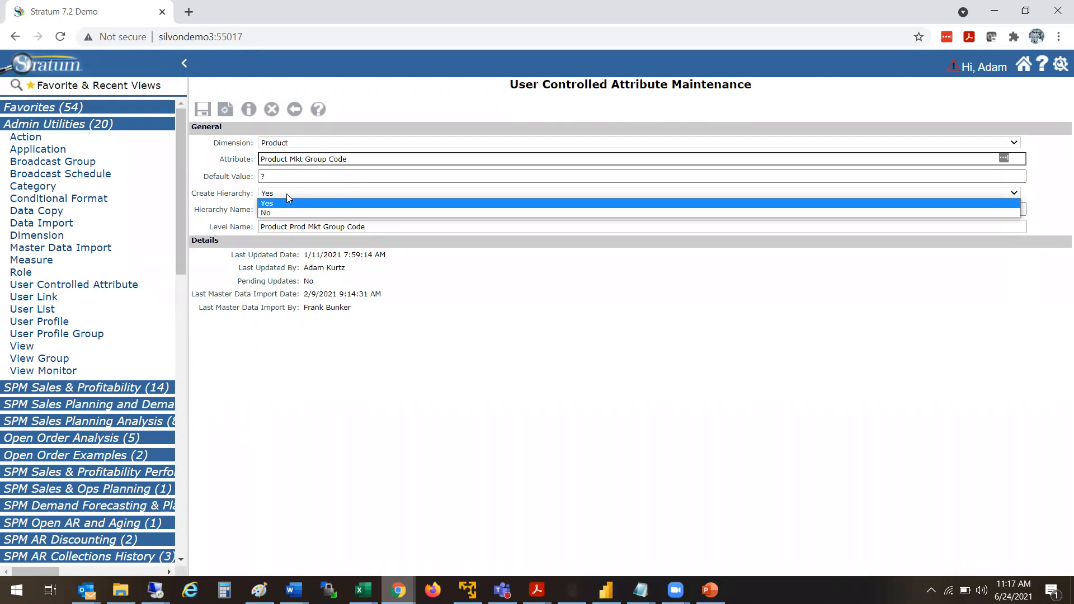
click(287, 194)
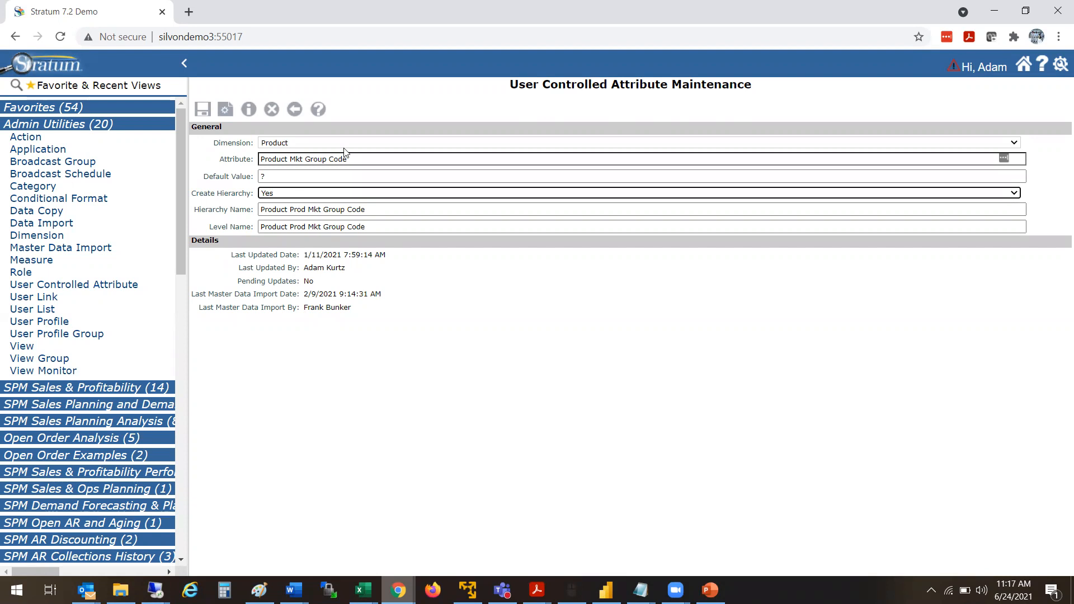
drag(352, 154, 261, 184)
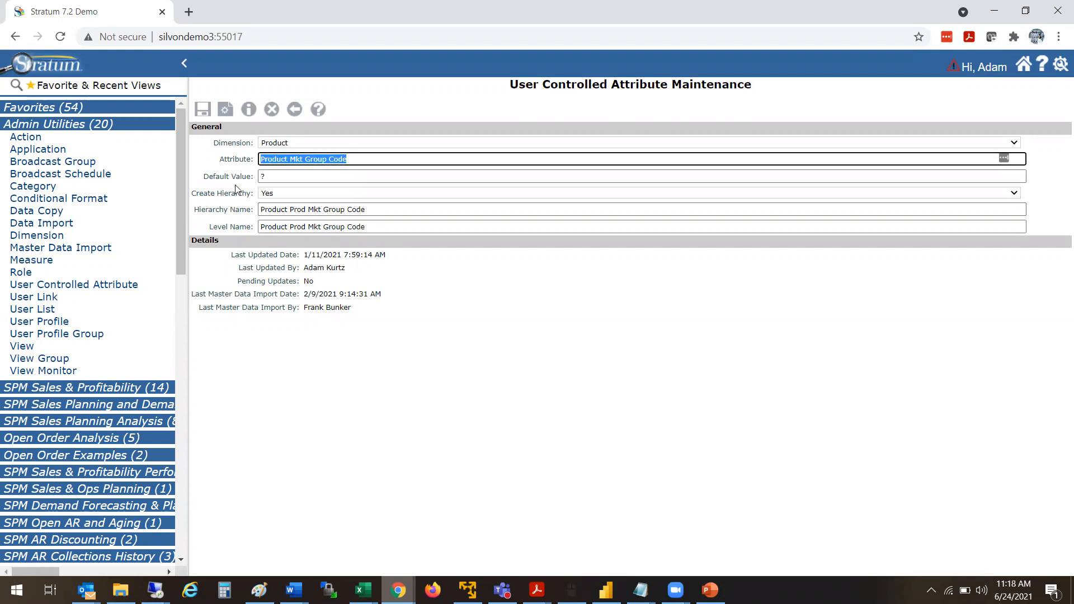
click(292, 211)
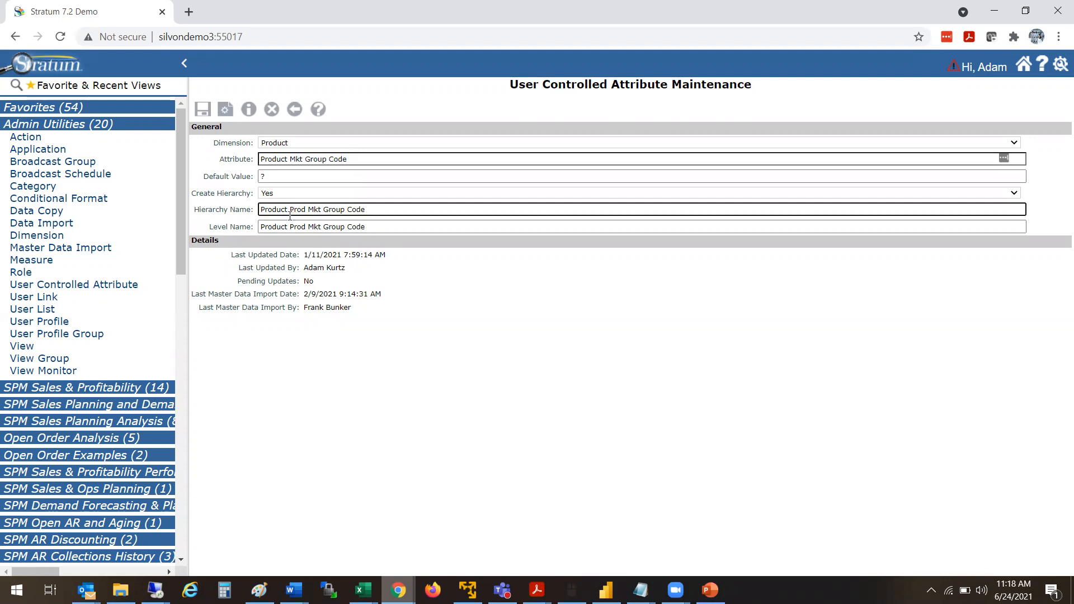
double_click(273, 212)
click(383, 228)
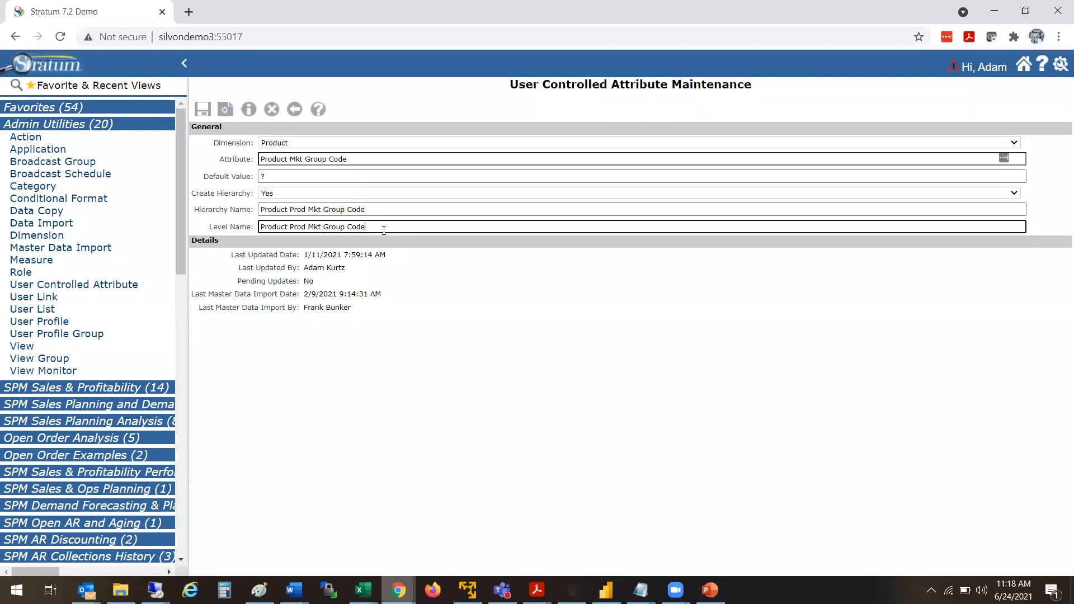
click(296, 110)
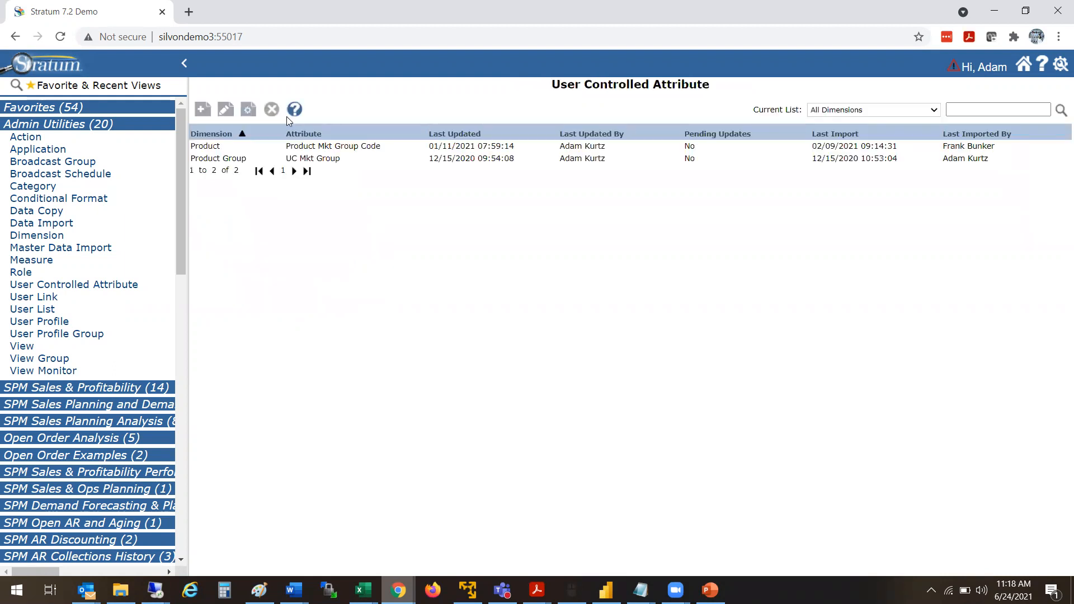
Download the processing details of the Attribute Import Products.xlsx master data import submitted 01/11/2021 and review them in Excel
click(99, 253)
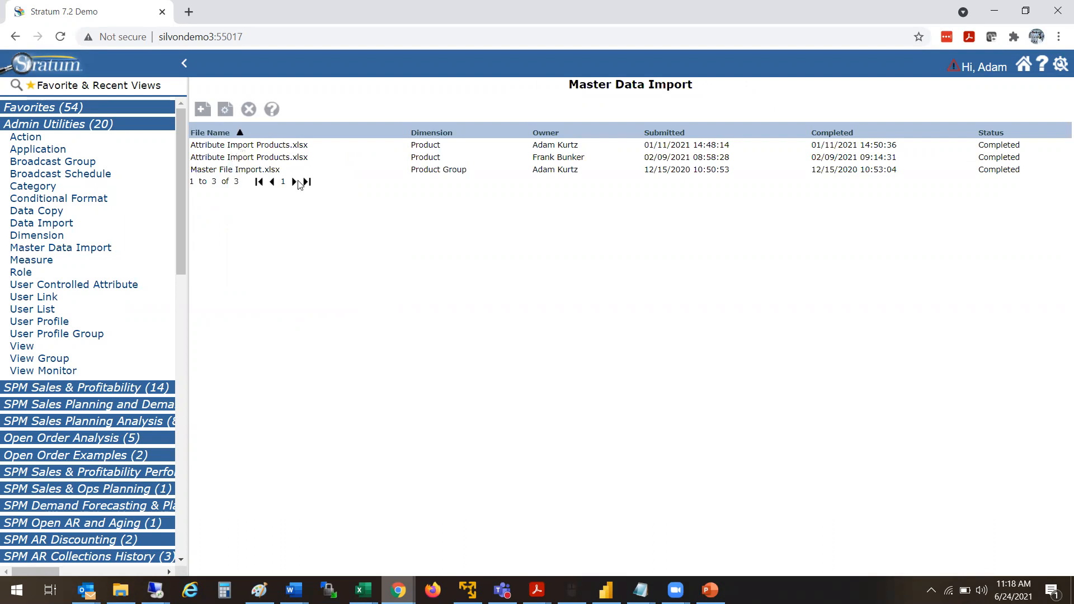
click(266, 149)
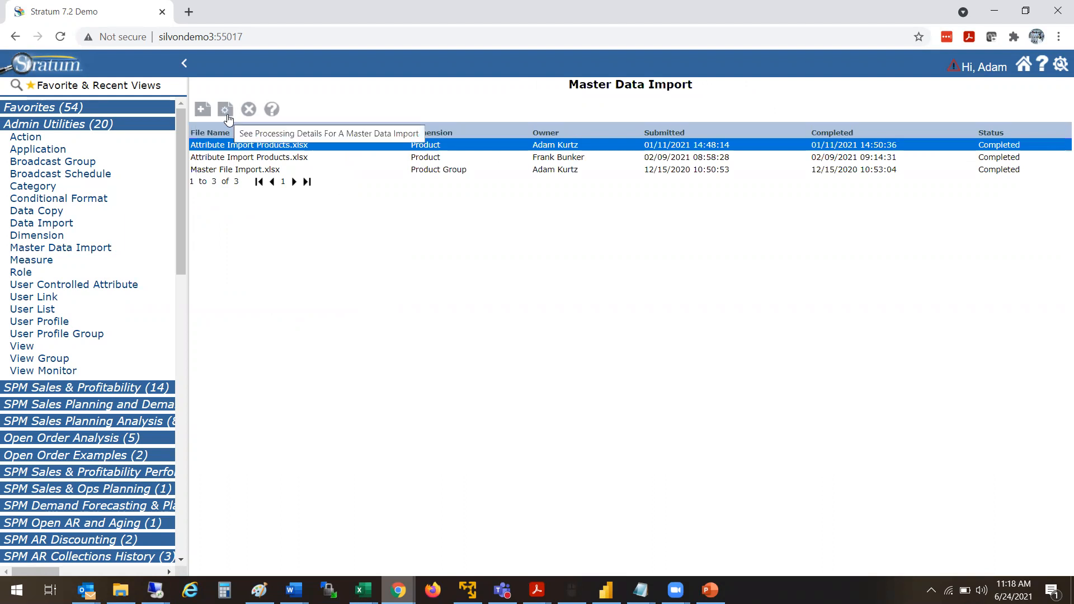
click(226, 112)
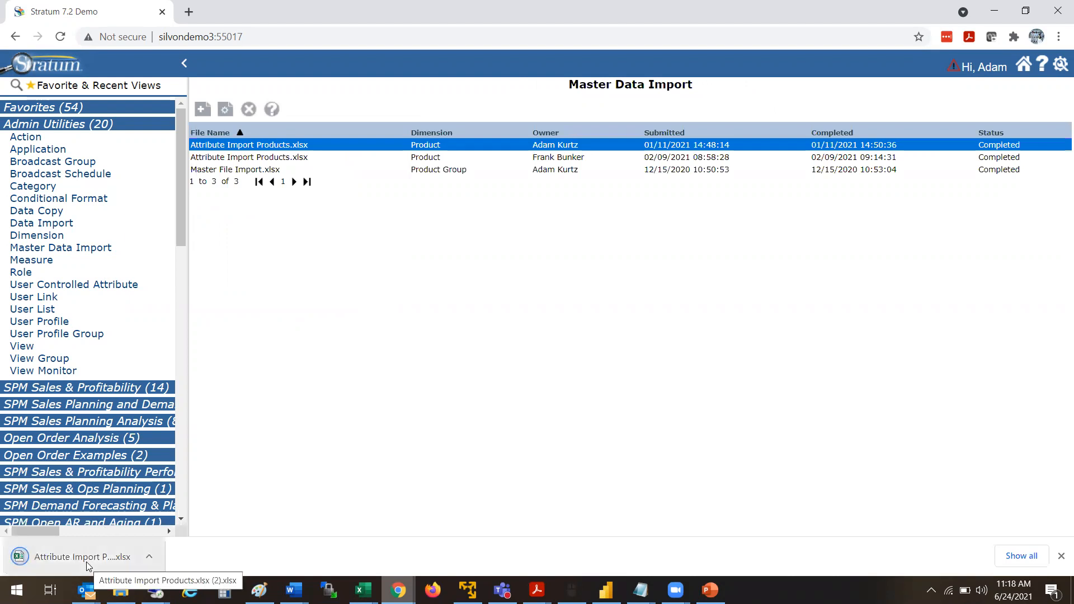
right_click(88, 567)
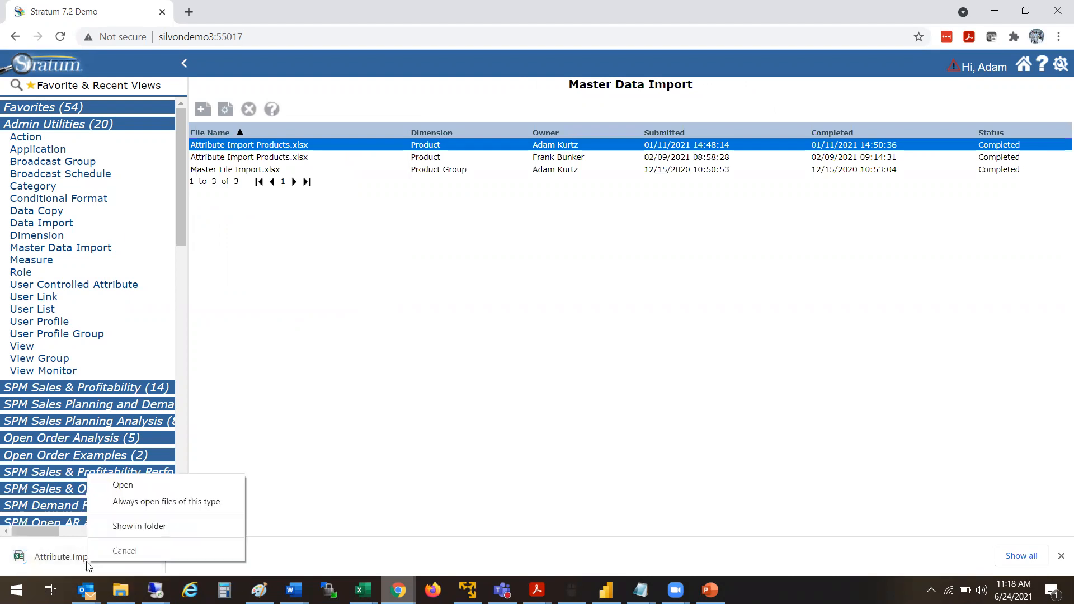
click(150, 486)
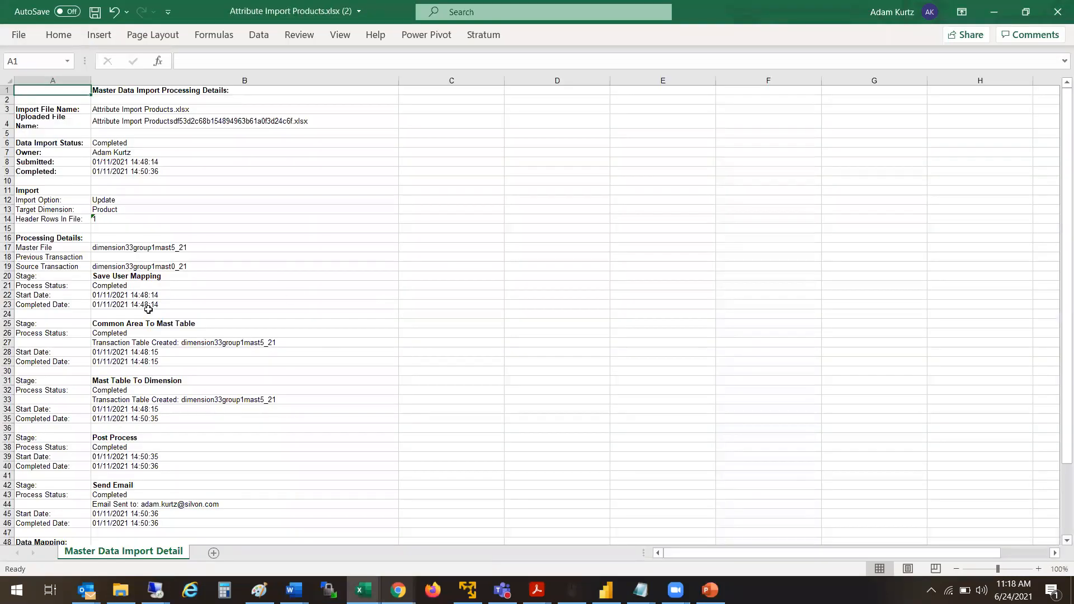
drag(1060, 133, 1058, 251)
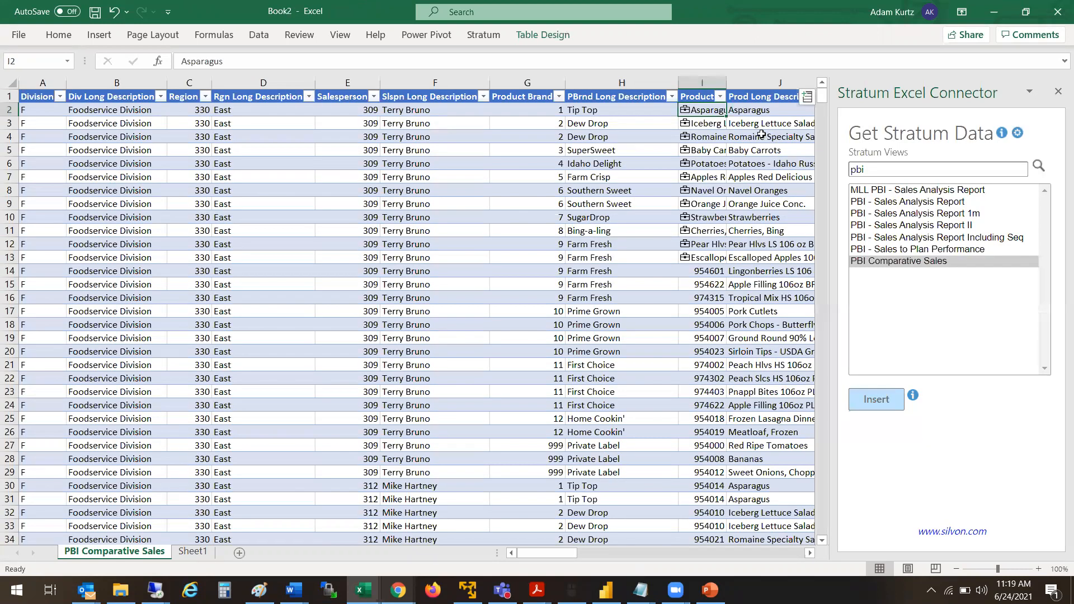
Switch back to Stratum in Chrome and start a new master data import using the Attribute Import Products file from the Demo folder
key(alt+Tab)
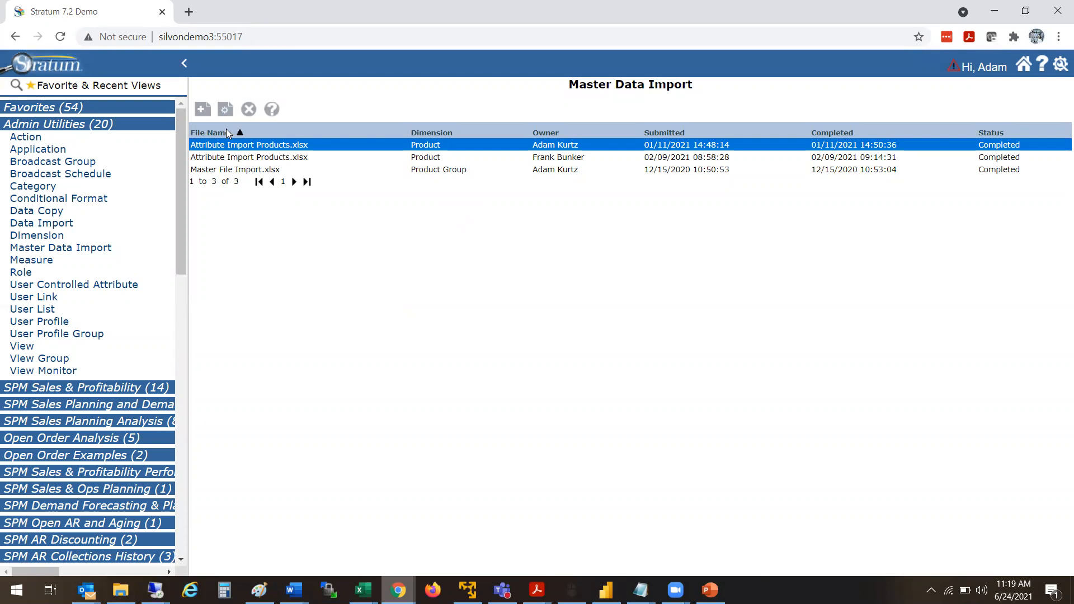
click(199, 117)
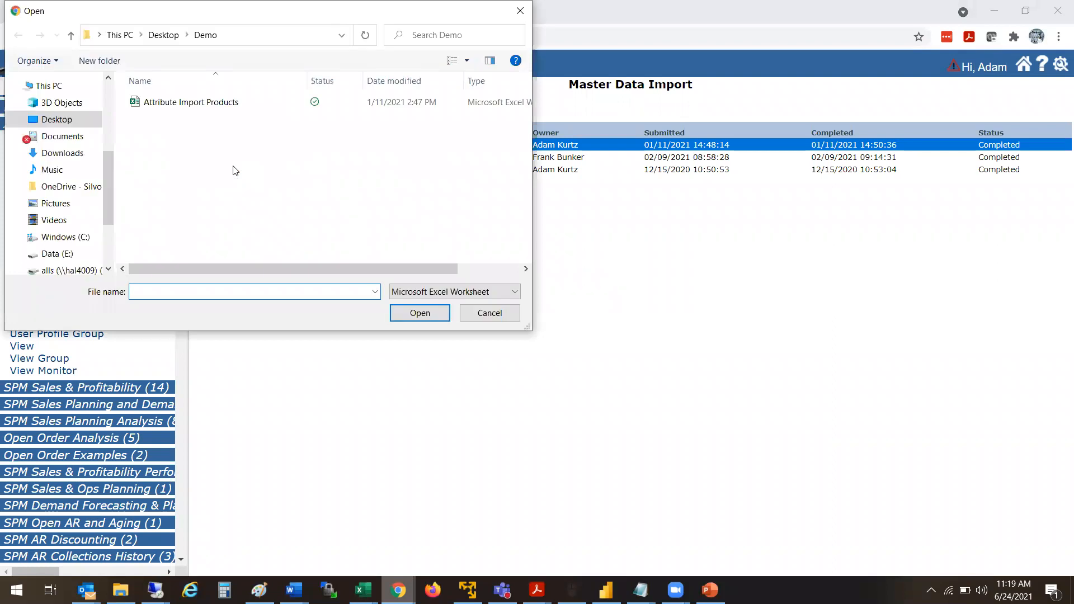
click(206, 106)
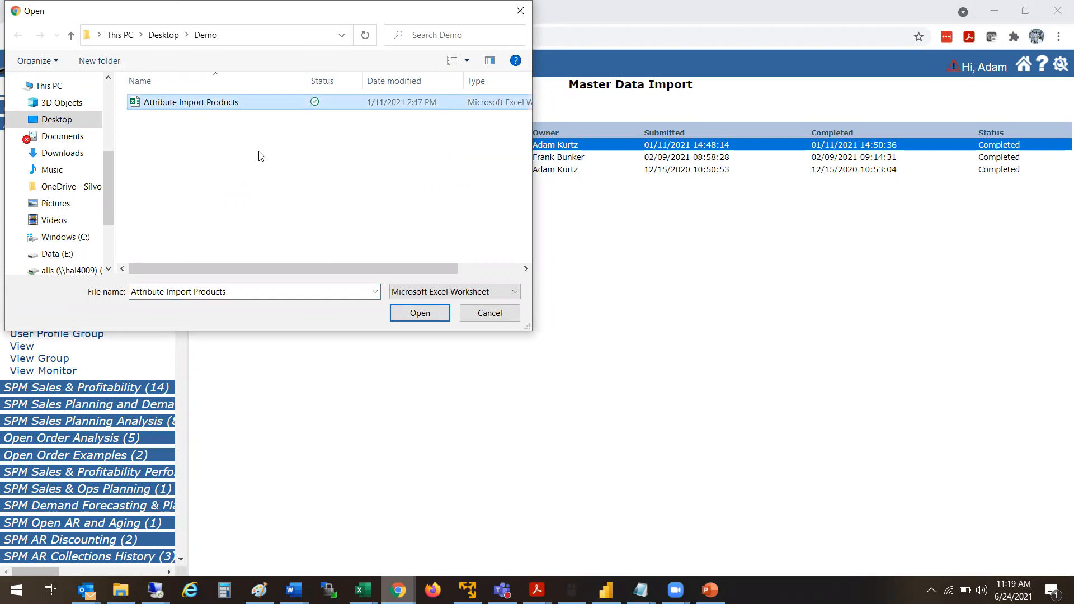
click(398, 313)
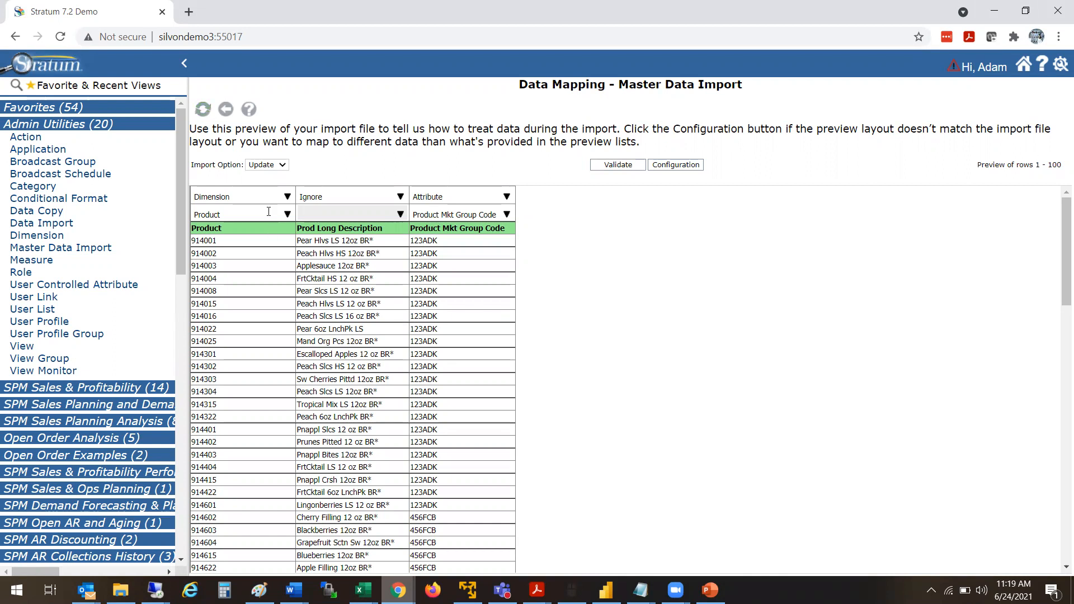
Examine the mapping type and target choices for the import file's Product column
click(285, 204)
click(285, 204)
click(286, 195)
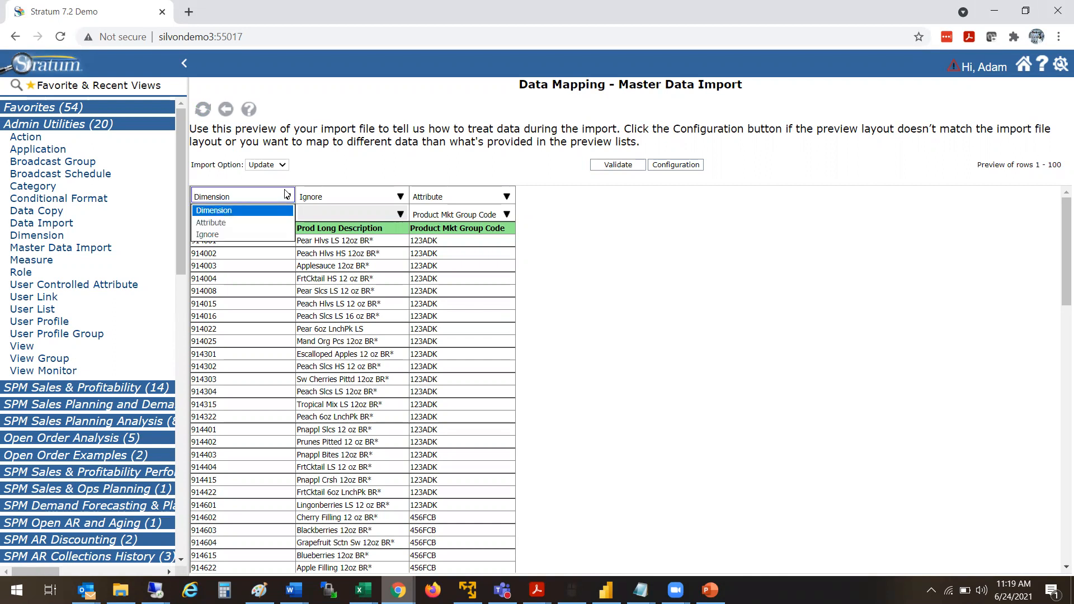
click(323, 170)
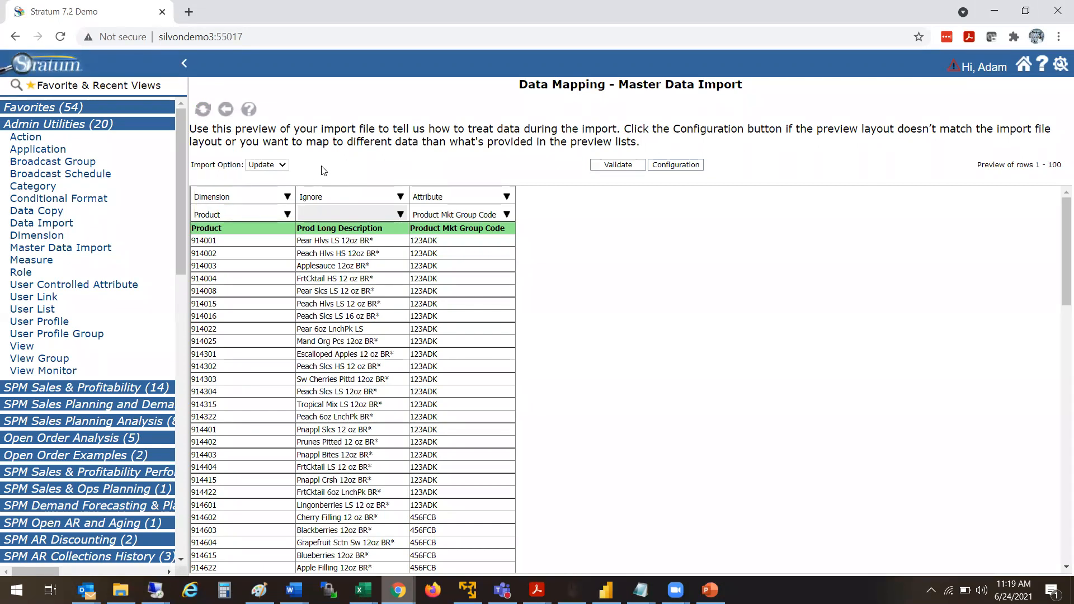
click(287, 215)
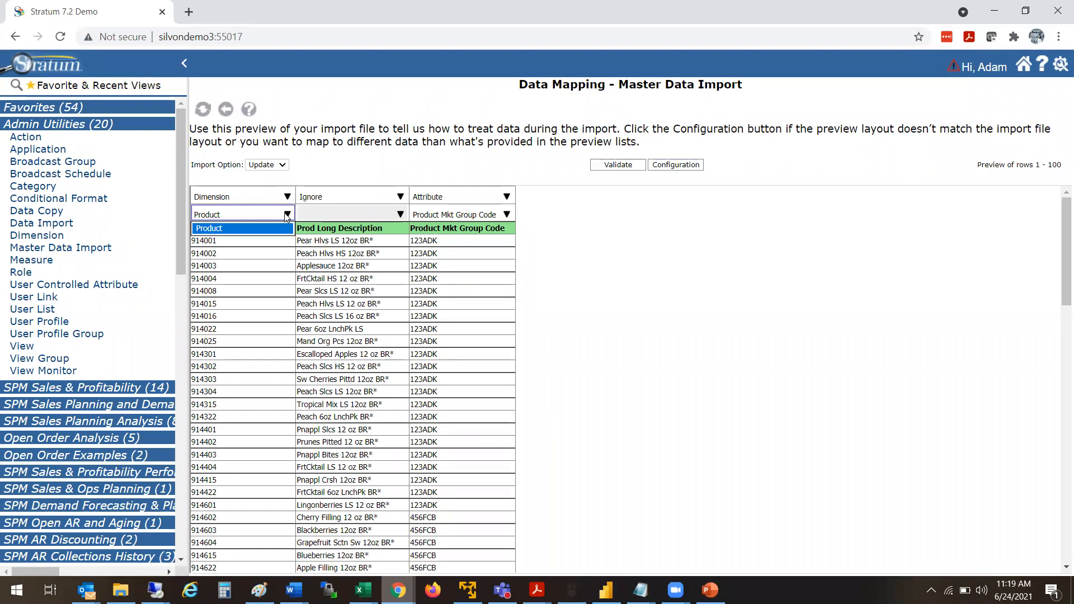
click(287, 216)
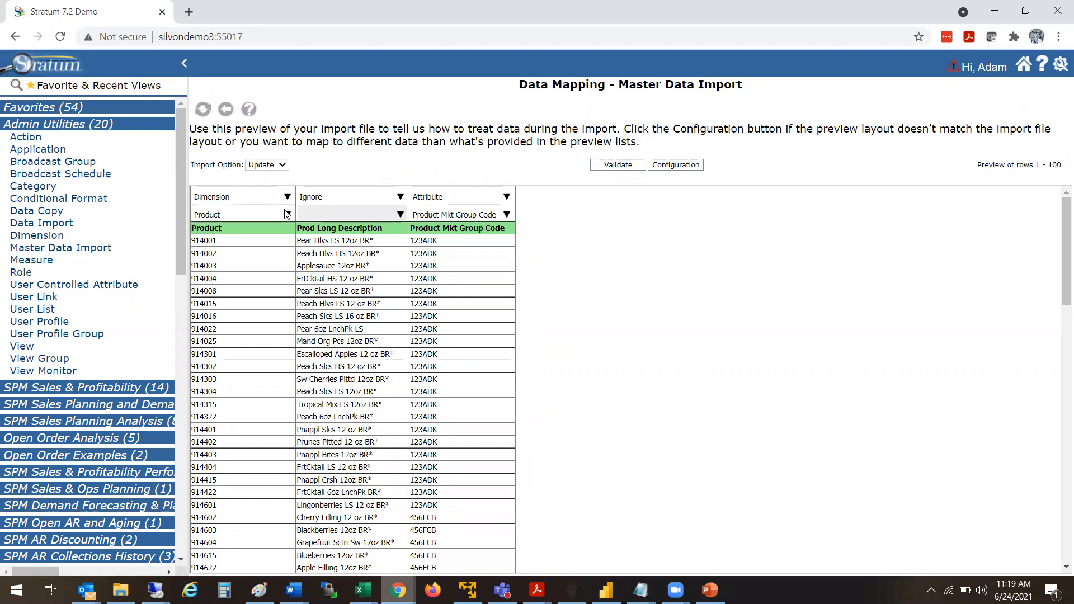
click(287, 199)
click(288, 199)
Open the import configuration of the master data import and examine the import option choices
click(672, 168)
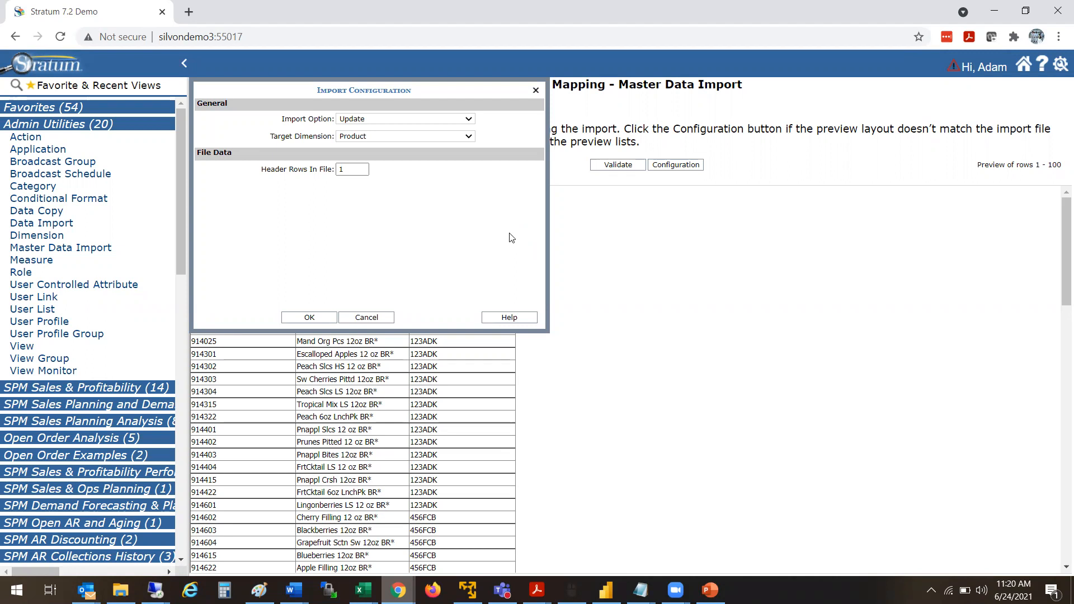
click(450, 120)
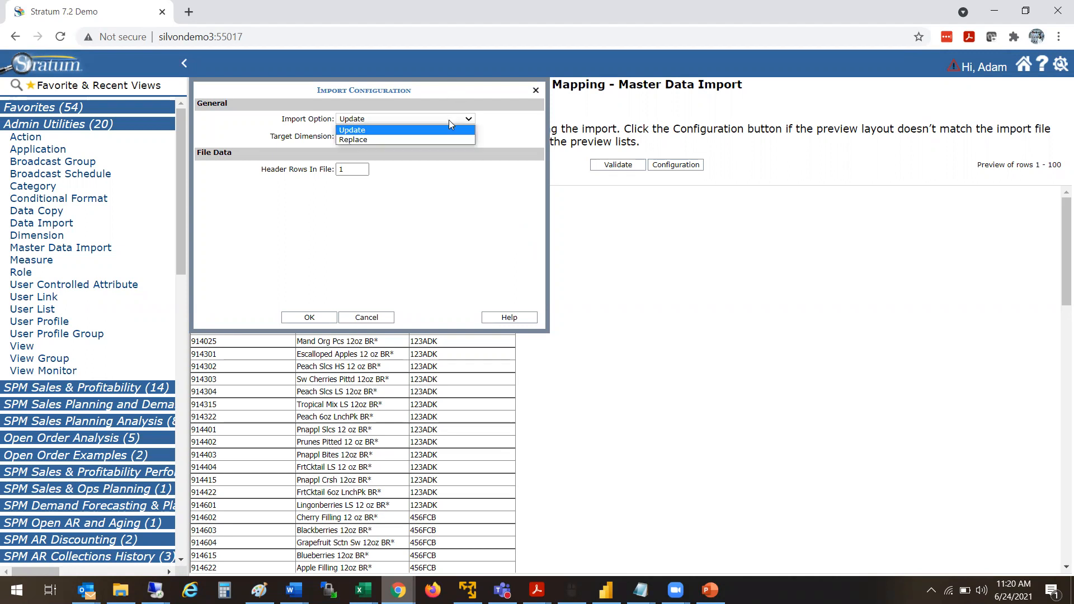
click(449, 121)
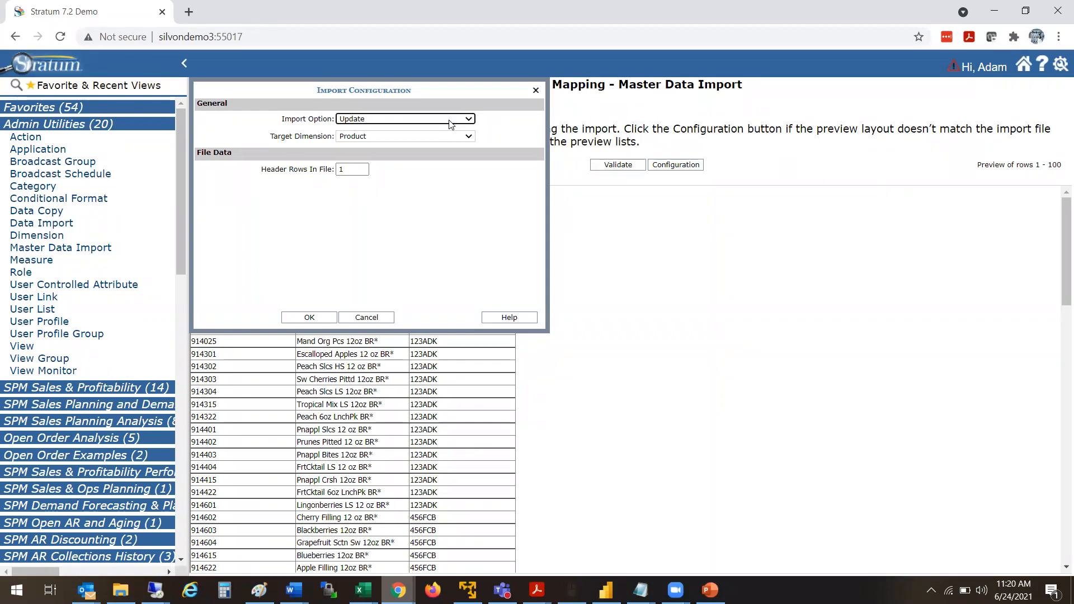
click(451, 119)
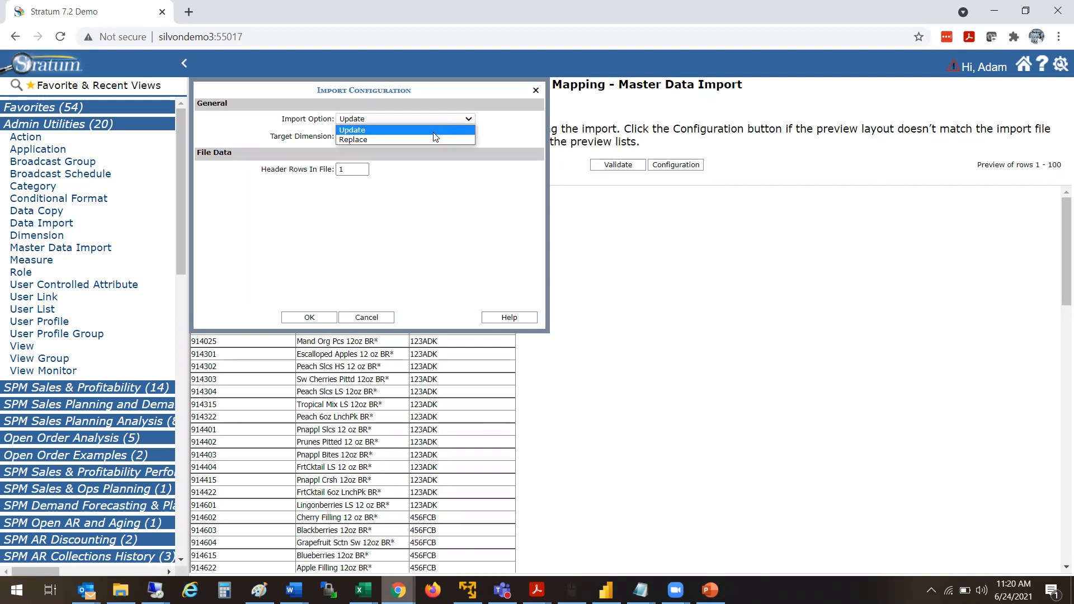
click(471, 120)
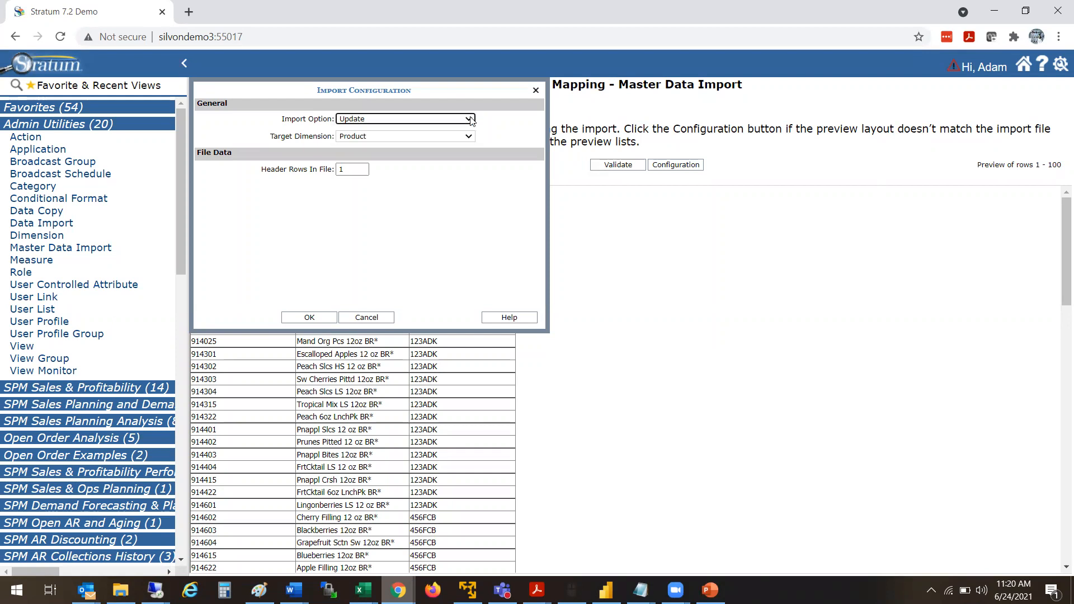
Examine the target dimension choices in the import configuration and leave it without saving changes
click(458, 138)
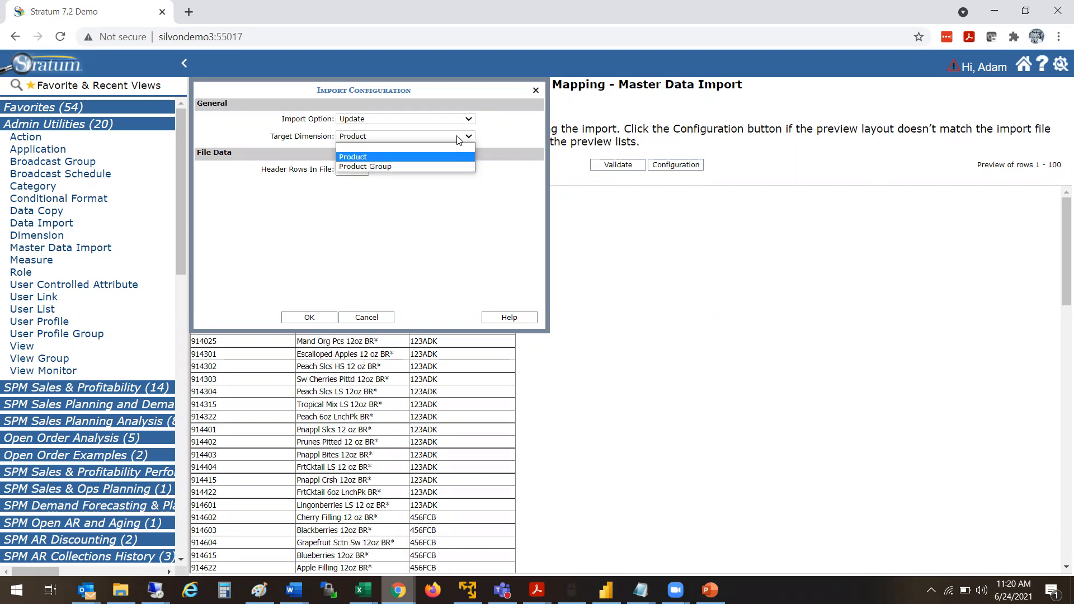
click(458, 140)
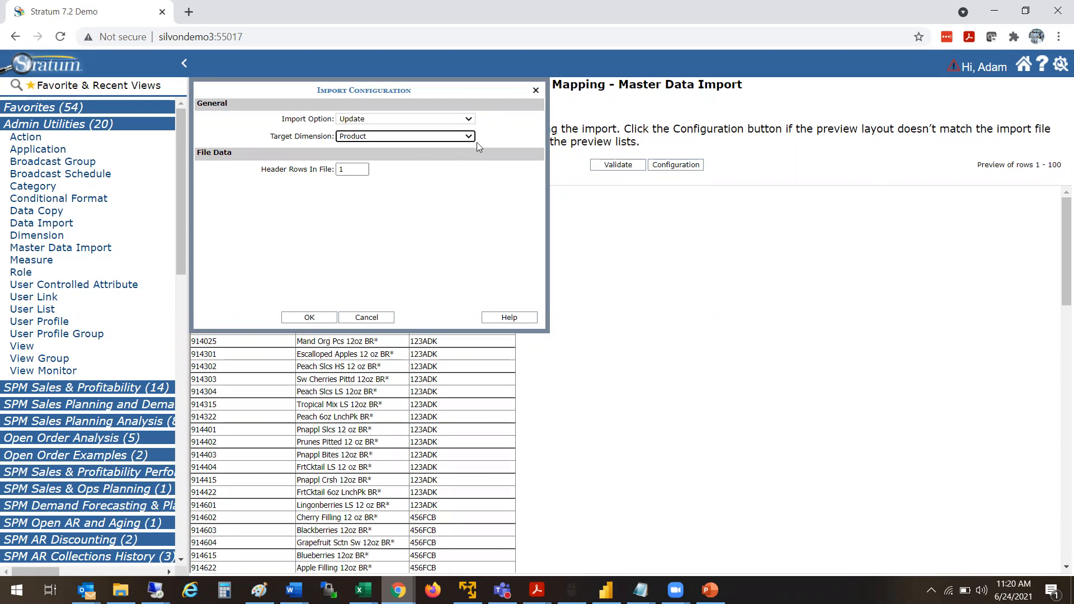
click(474, 138)
click(474, 139)
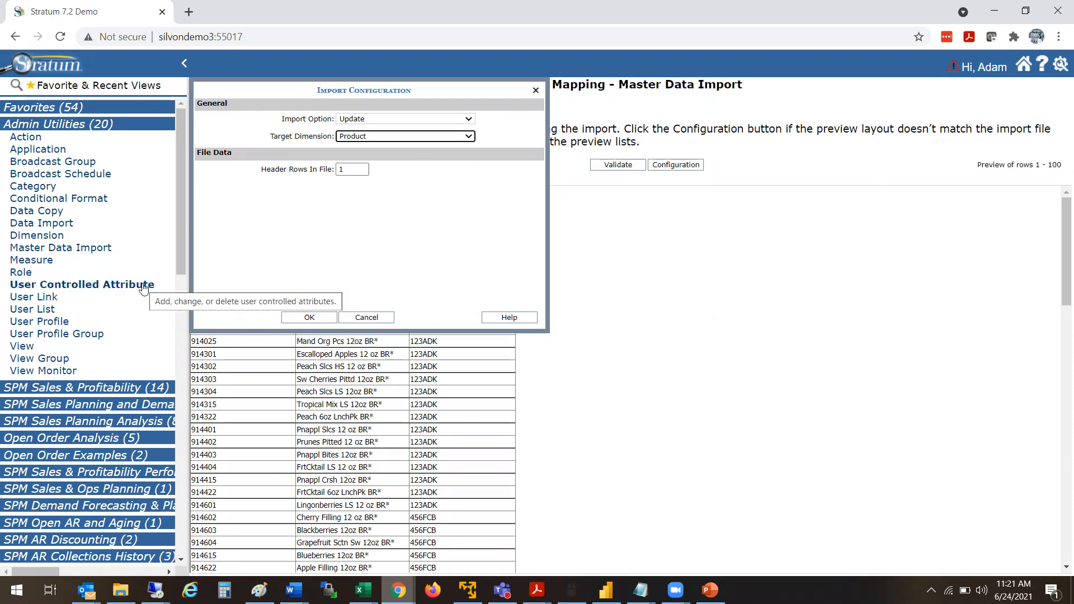
click(414, 137)
click(414, 139)
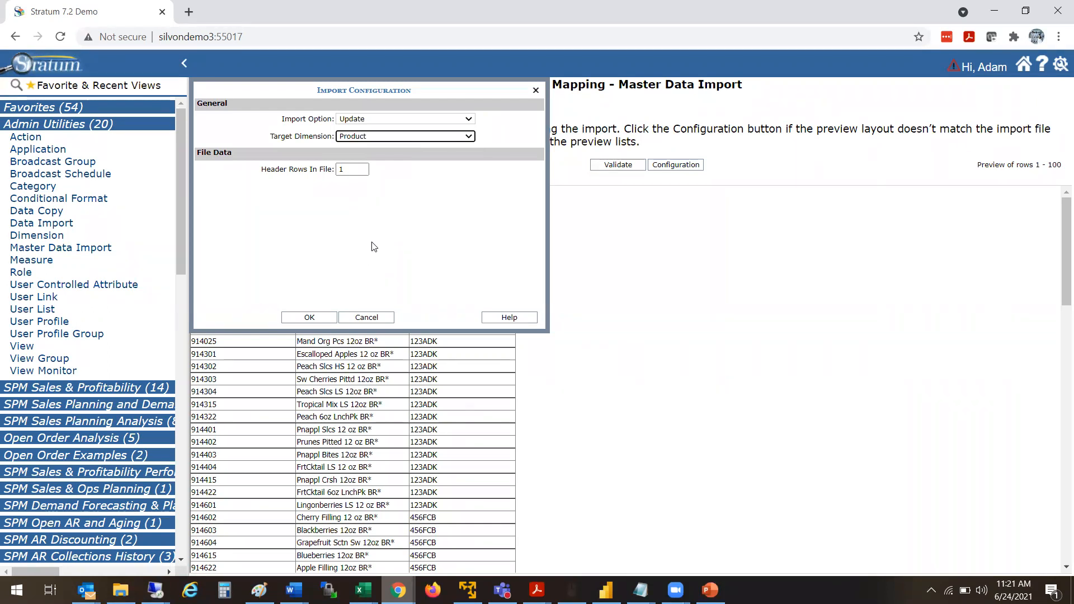
click(372, 323)
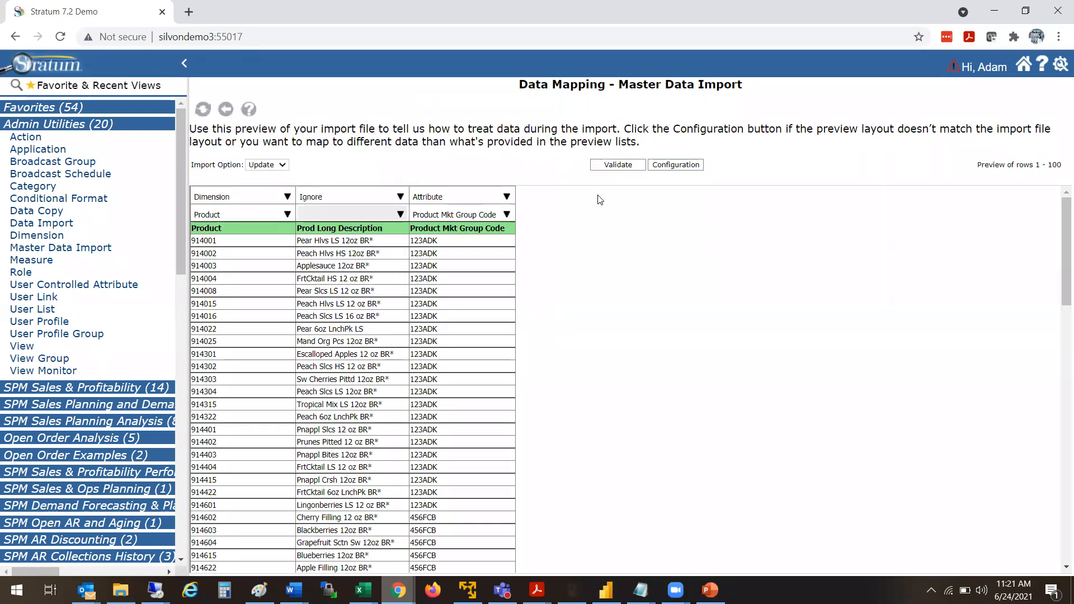
Validate the data mapping of the import file and request processing, but cancel the import at the confirmation
click(620, 165)
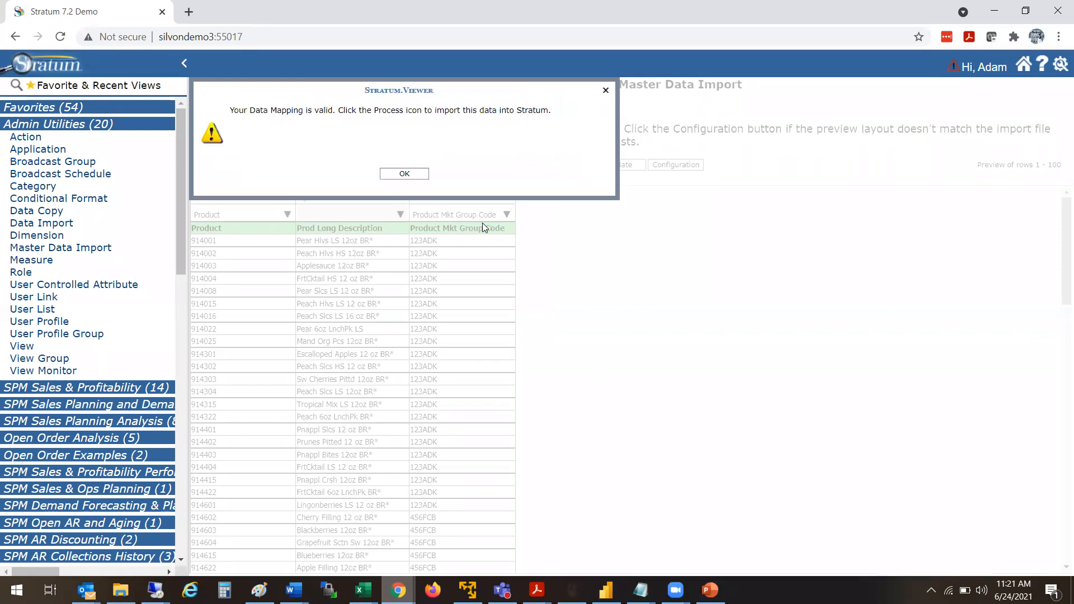
click(391, 174)
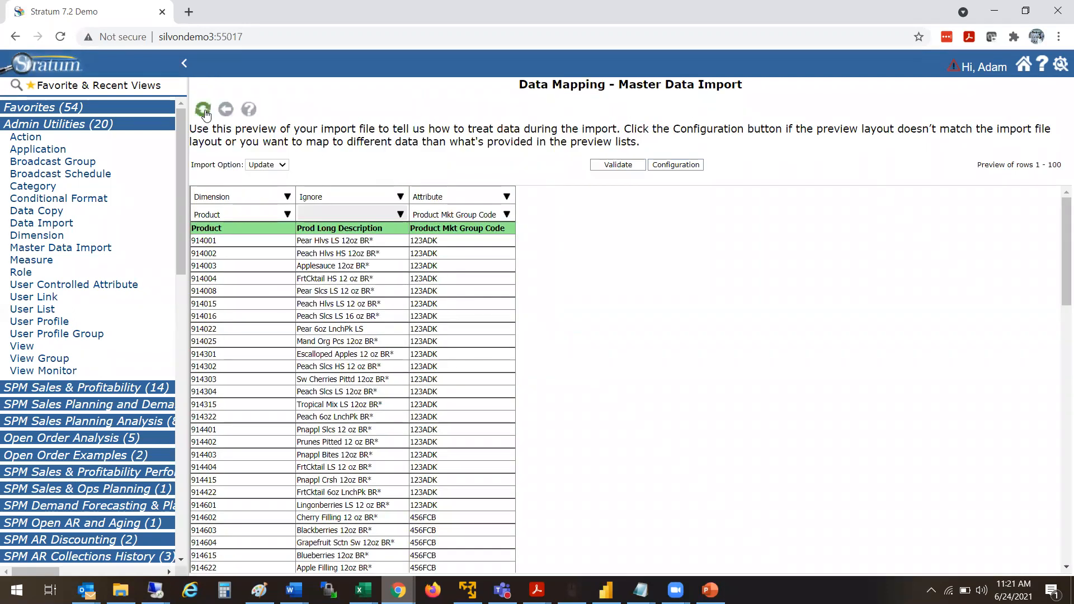
click(227, 110)
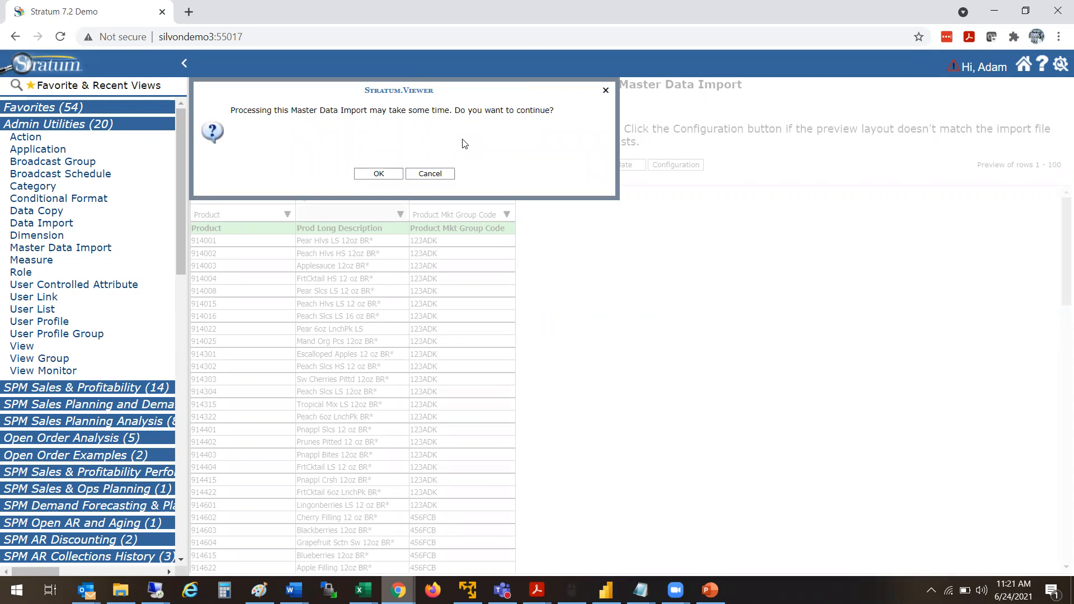
click(431, 174)
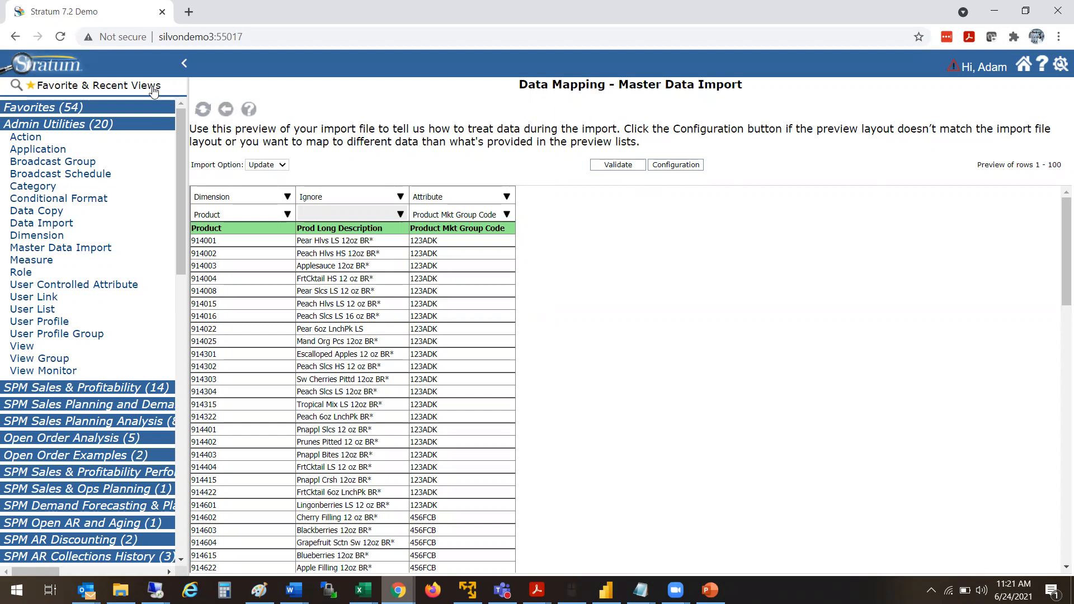
Open the Comparative Sales view from the favorite views and check the option for adding row hierarchies without adding any
click(141, 89)
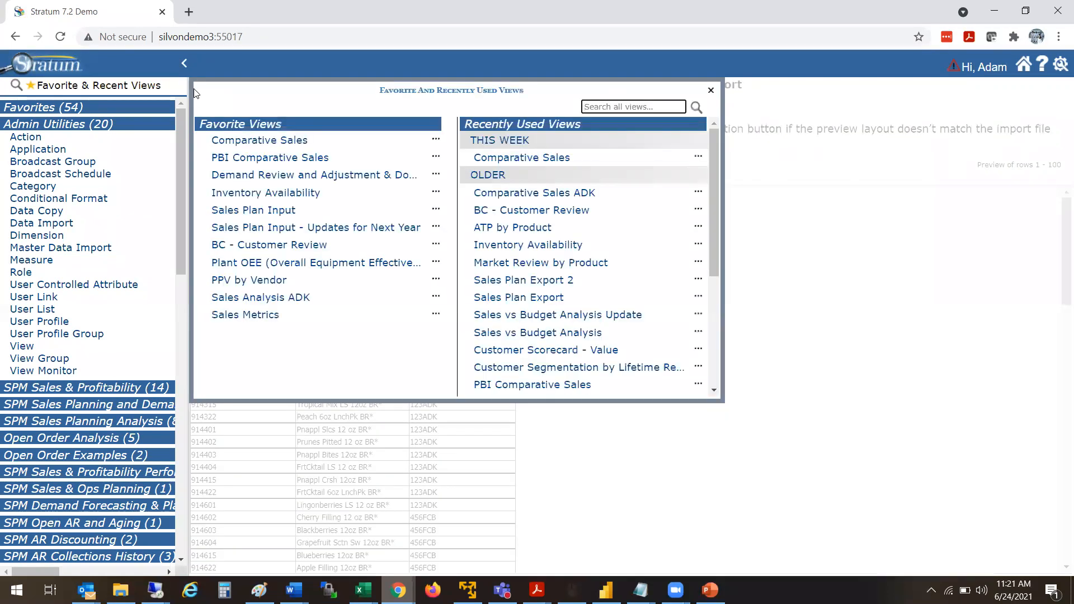
click(289, 142)
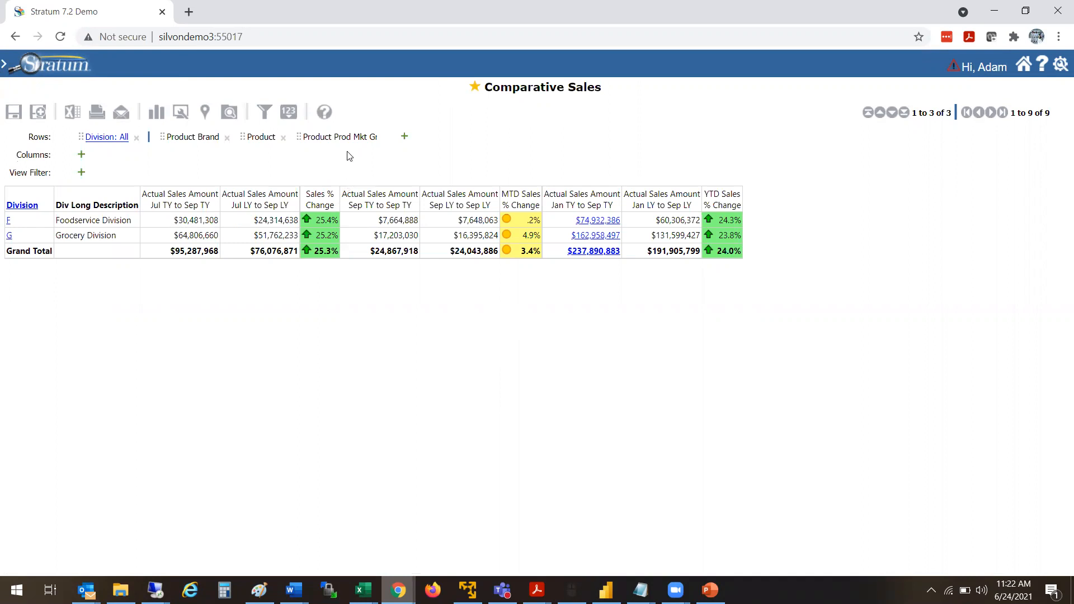
drag(351, 139, 312, 139)
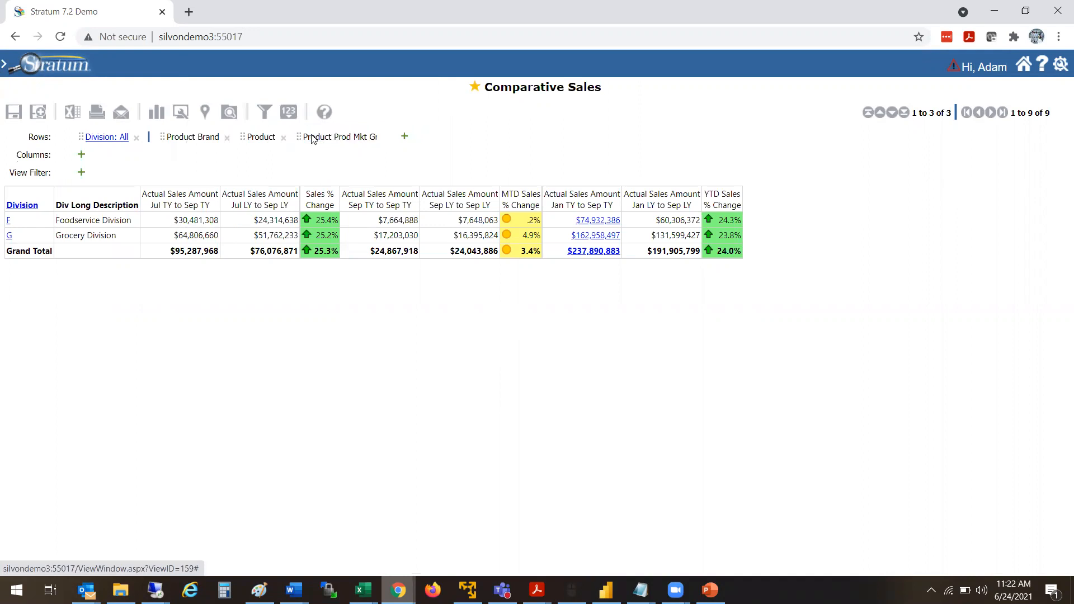
click(405, 137)
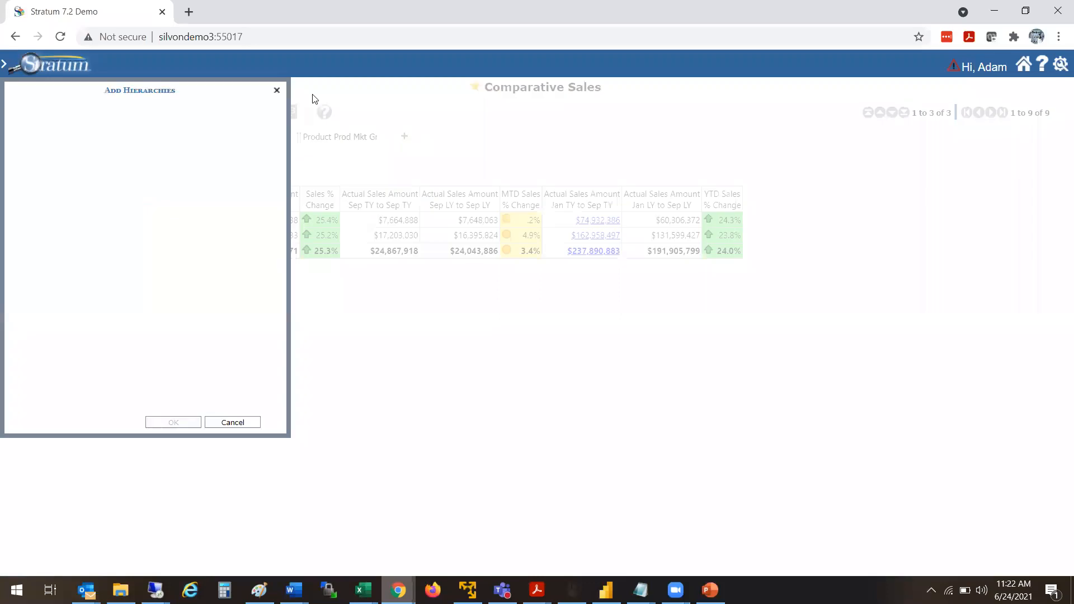
click(233, 423)
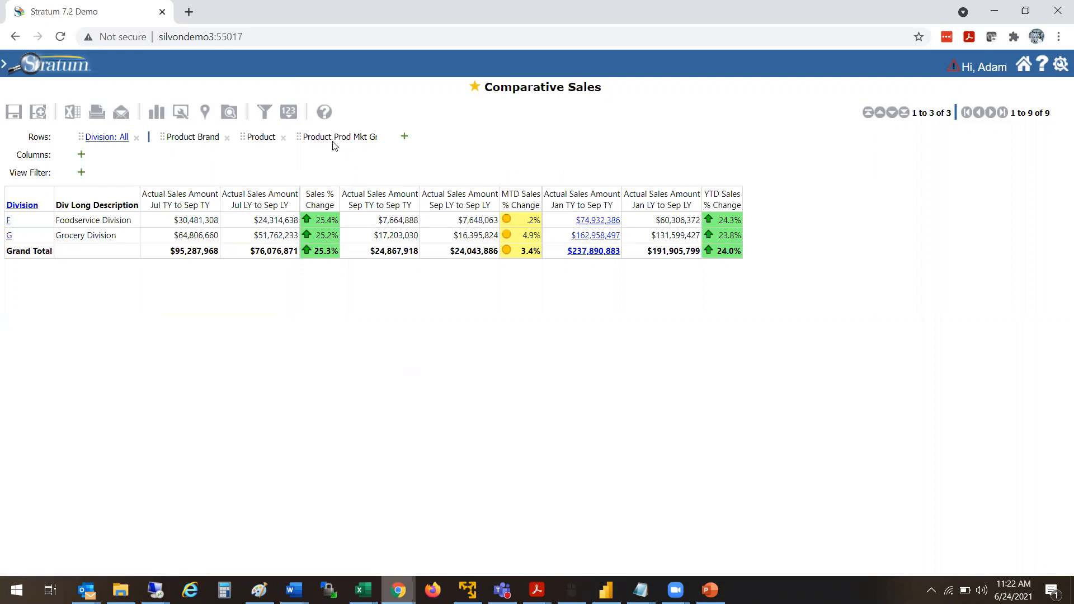
Add the Product Prod Mkt Group Code and Product levels to the displayed rows after Division, and review the products within each group
drag(333, 138, 119, 139)
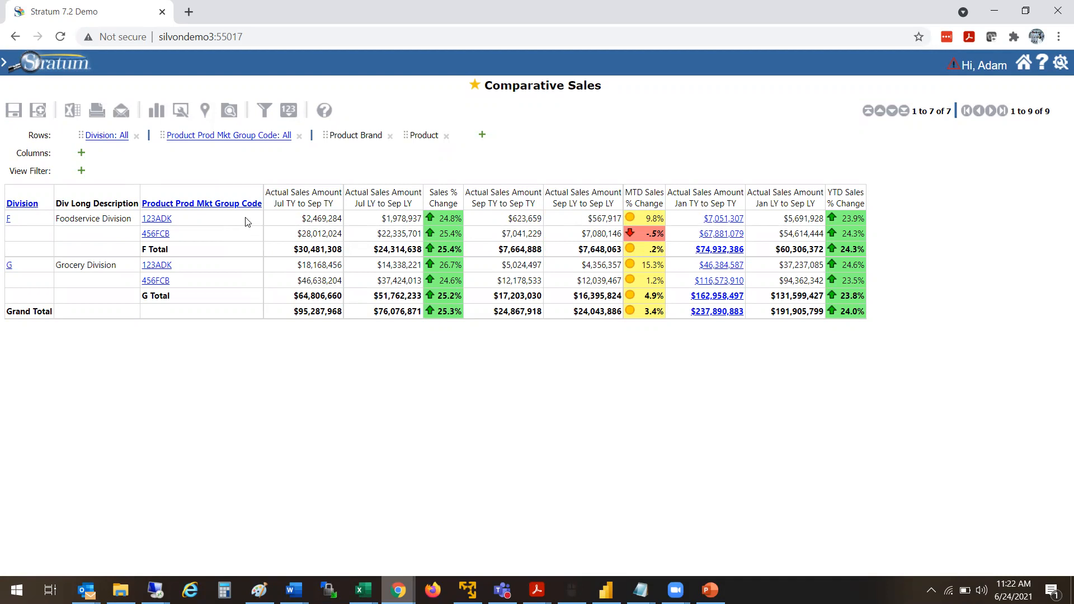
drag(425, 136, 283, 138)
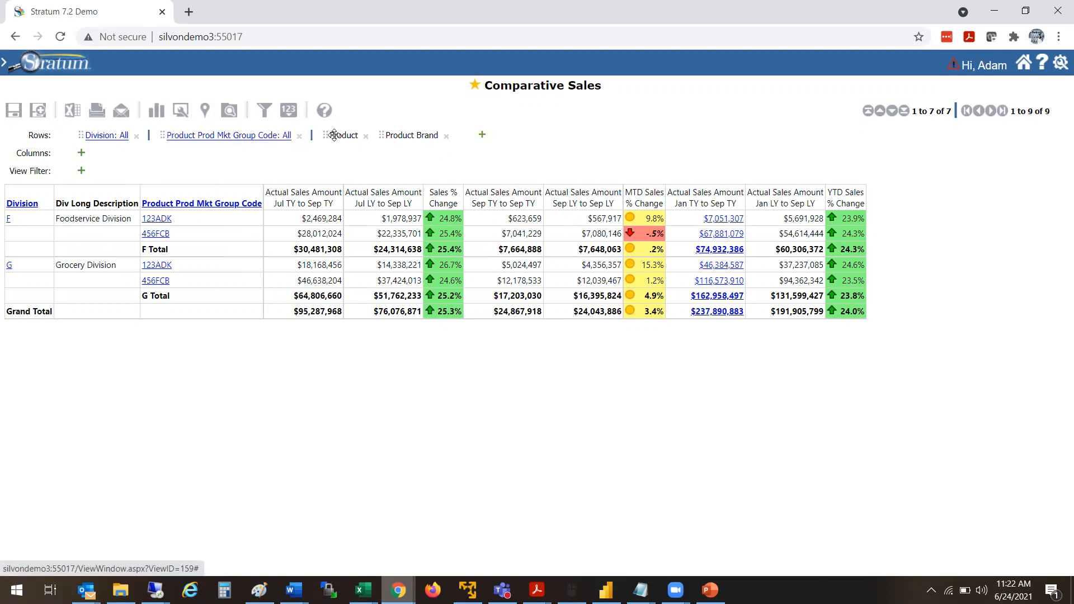
click(156, 207)
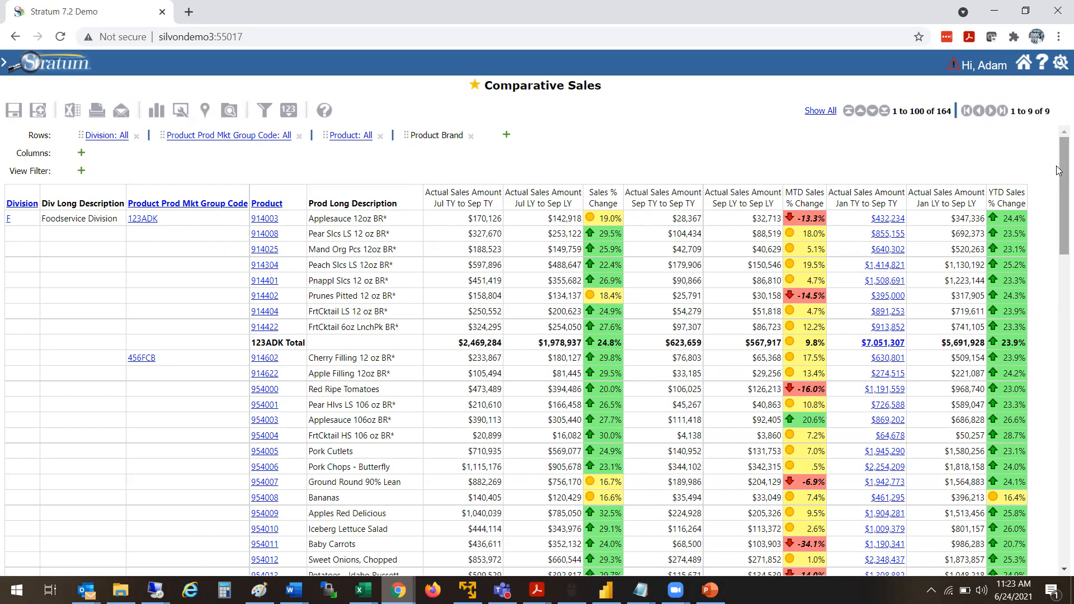
scroll(1057, 189, down, 1)
scroll(1058, 211, down, 1)
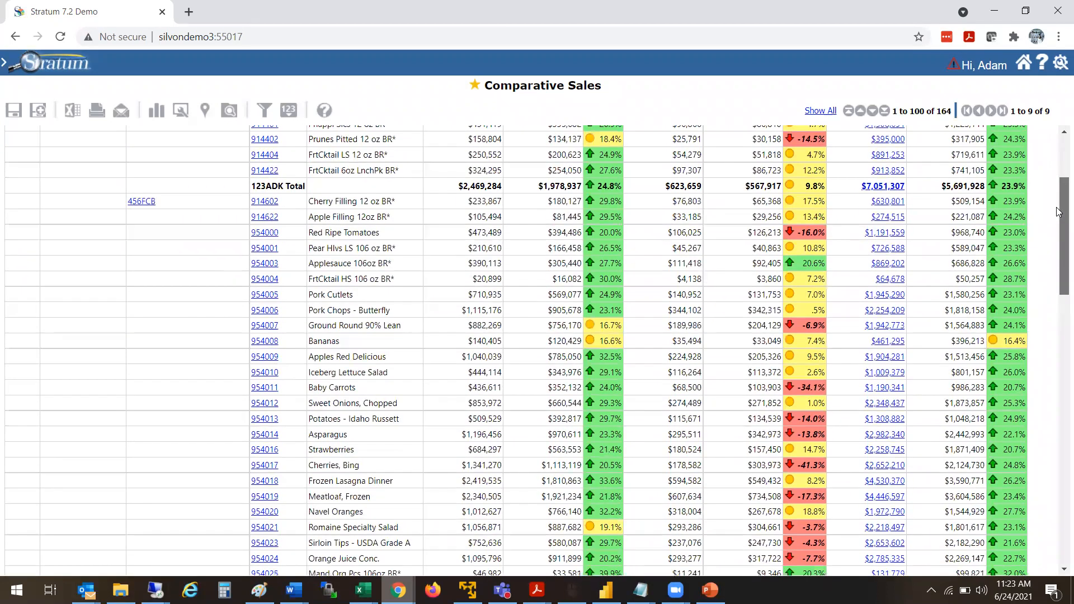
scroll(1057, 196, up, 1)
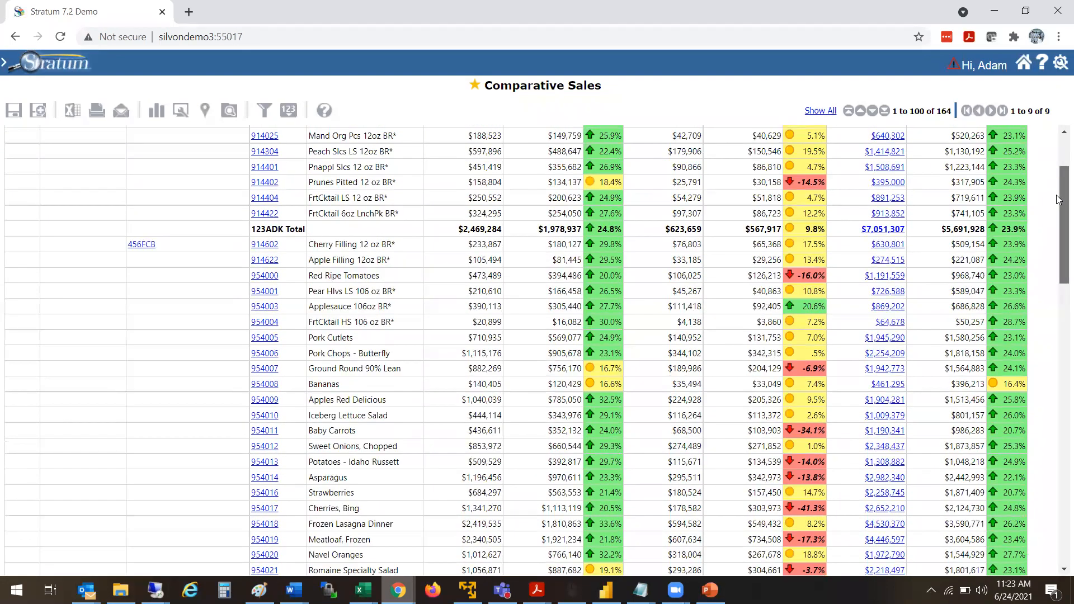
drag(1057, 196, 1041, 127)
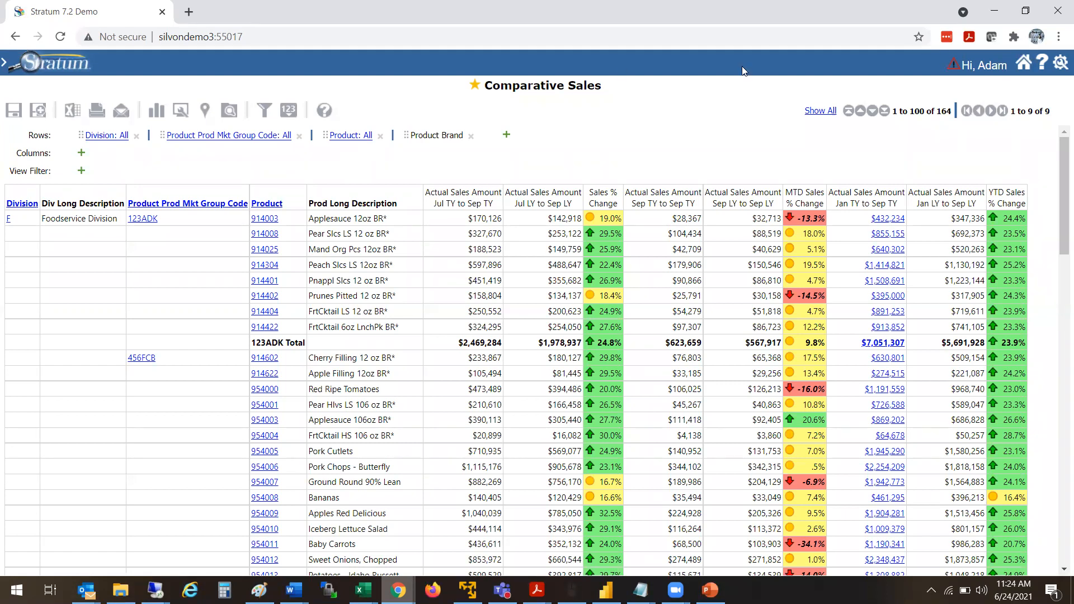
Switch to the Stratum.Viewer Help window on User Controlled Attributes & Master Data Import and close its search results
mouse_move(1047, 70)
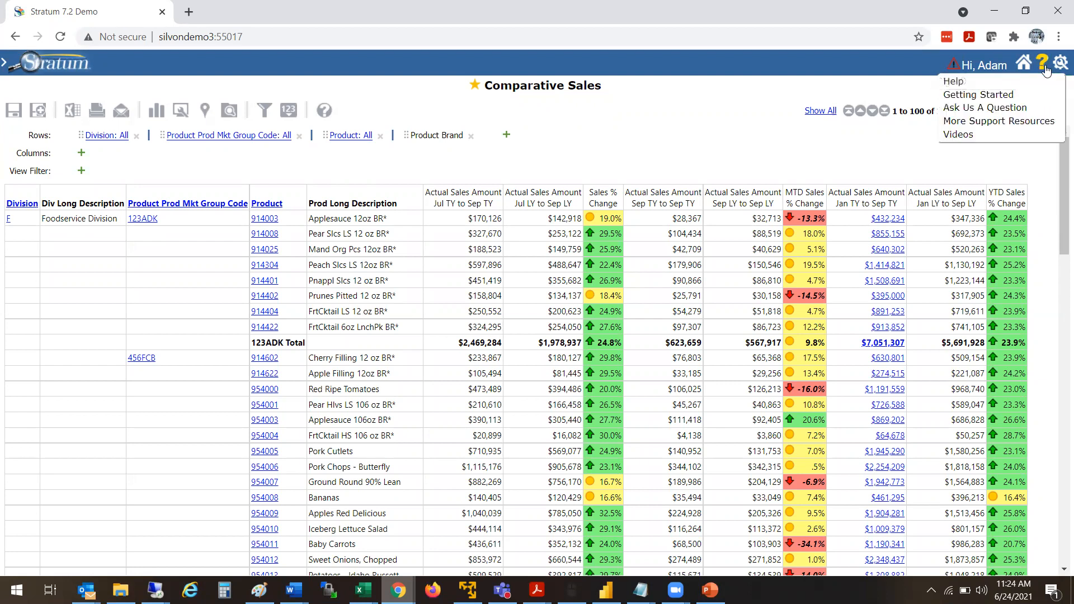
mouse_move(409, 586)
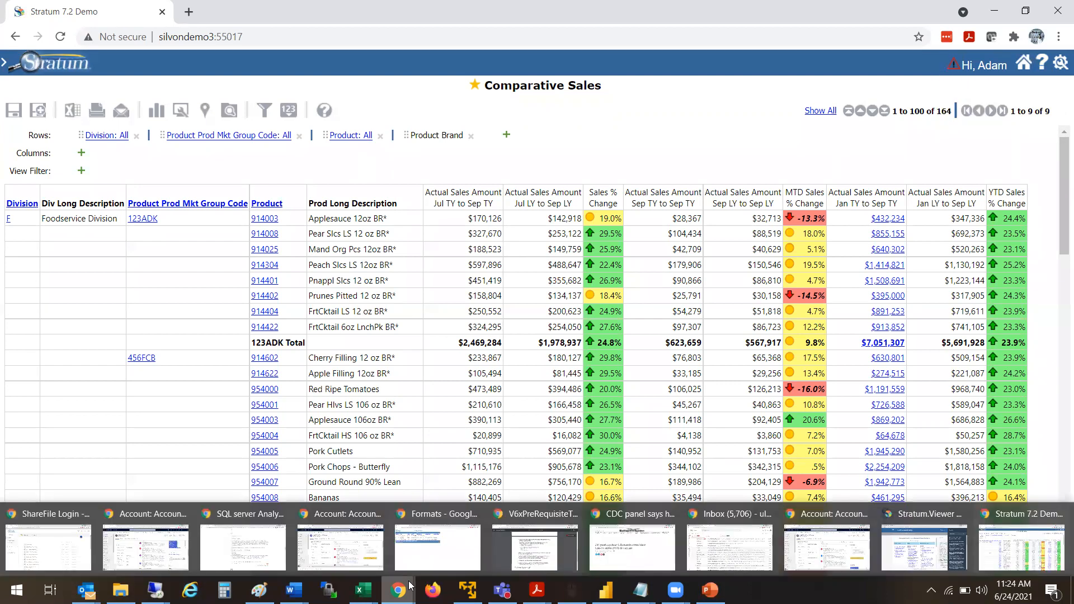
click(918, 547)
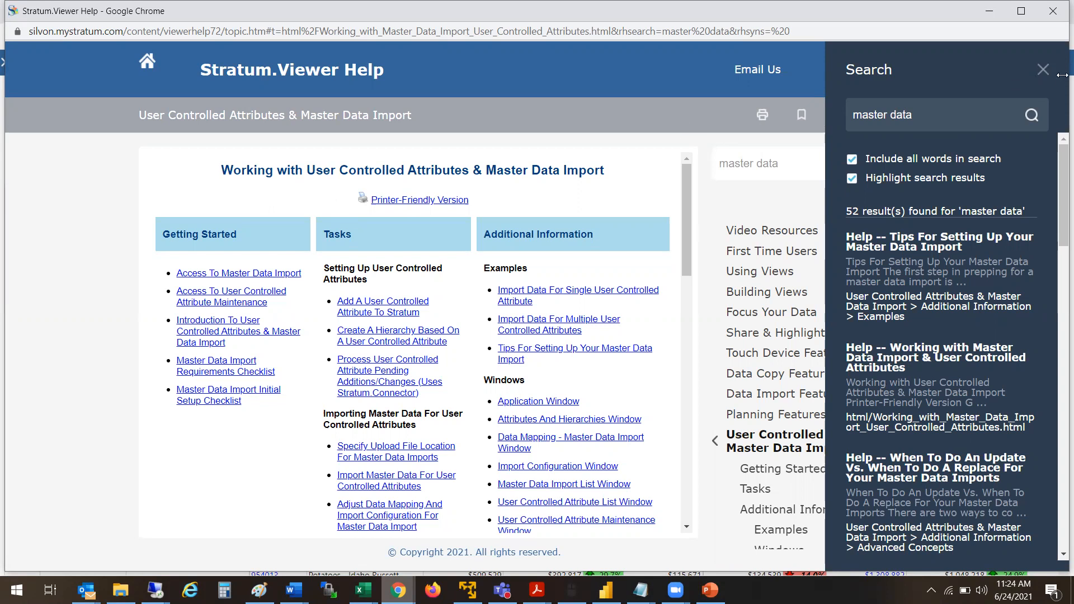
click(1043, 69)
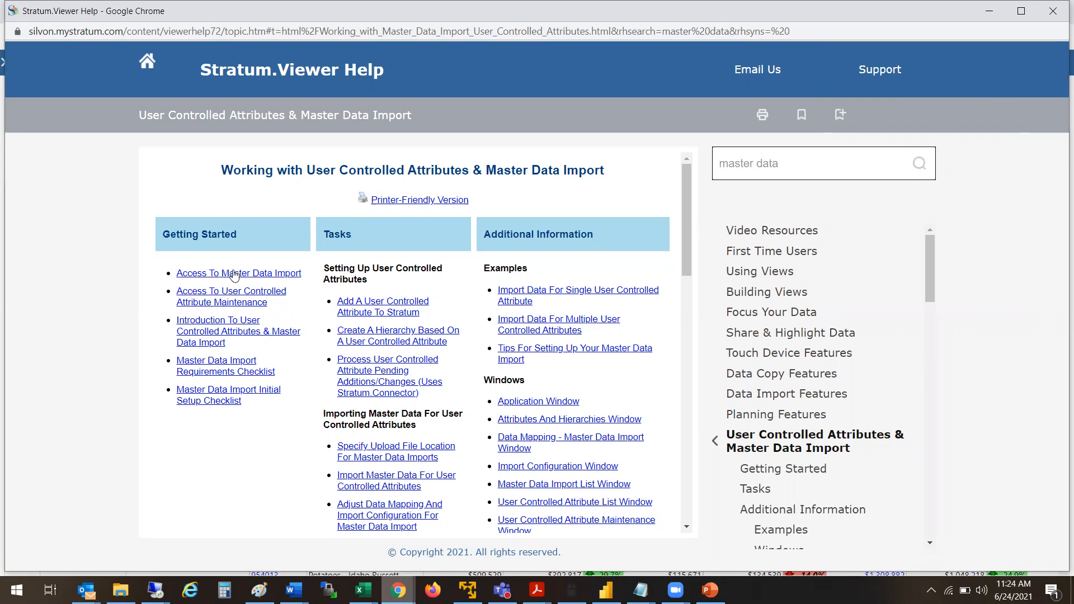
Look at the Add A User Controlled Attribute To Stratum help topic and read through the introduction to user controlled attributes and master data import
click(366, 305)
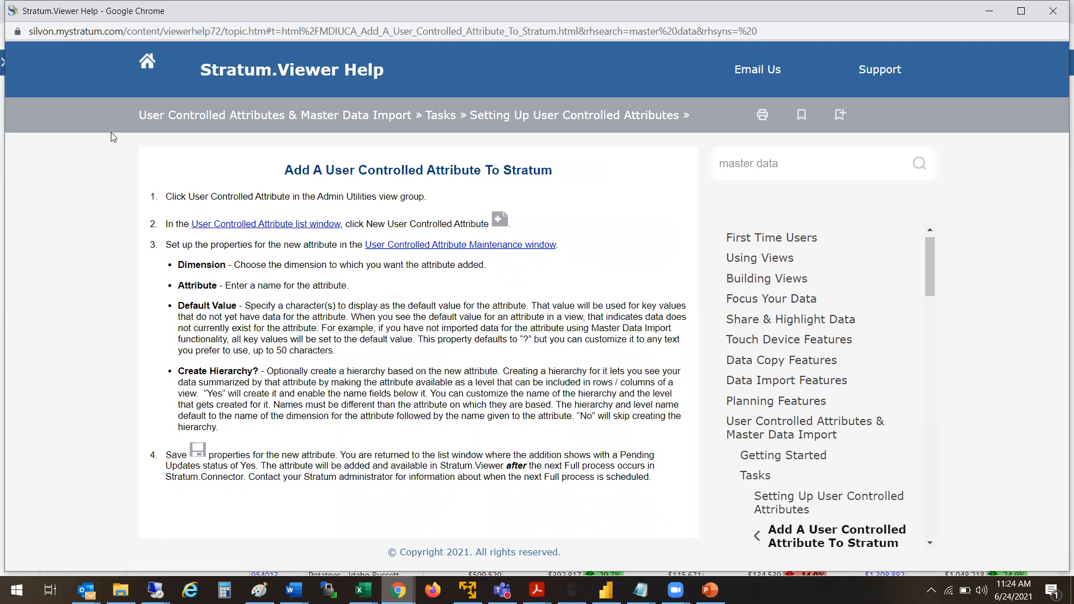
click(284, 116)
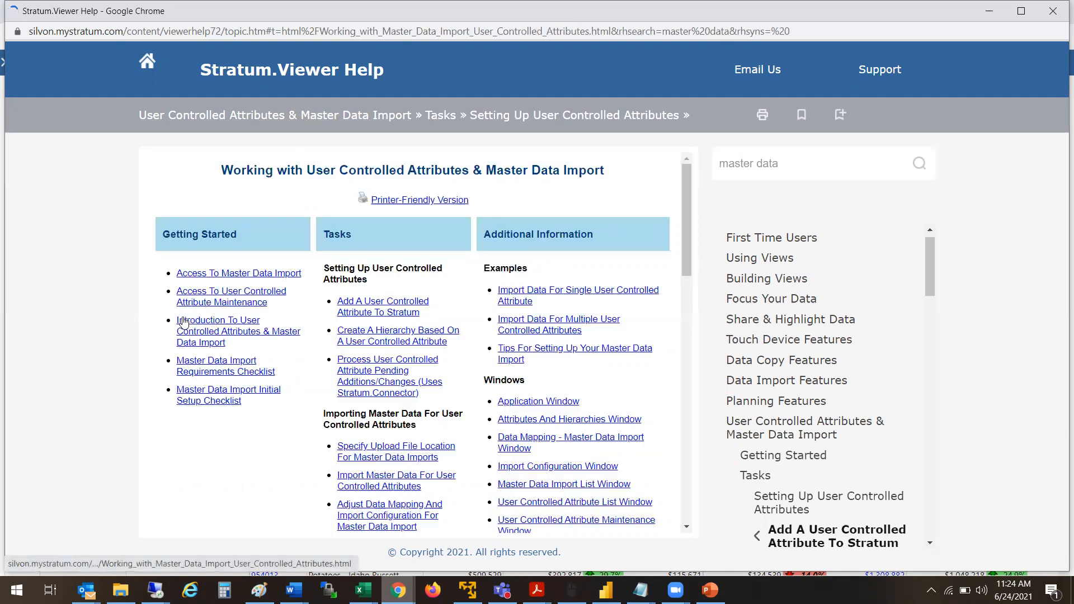
click(197, 320)
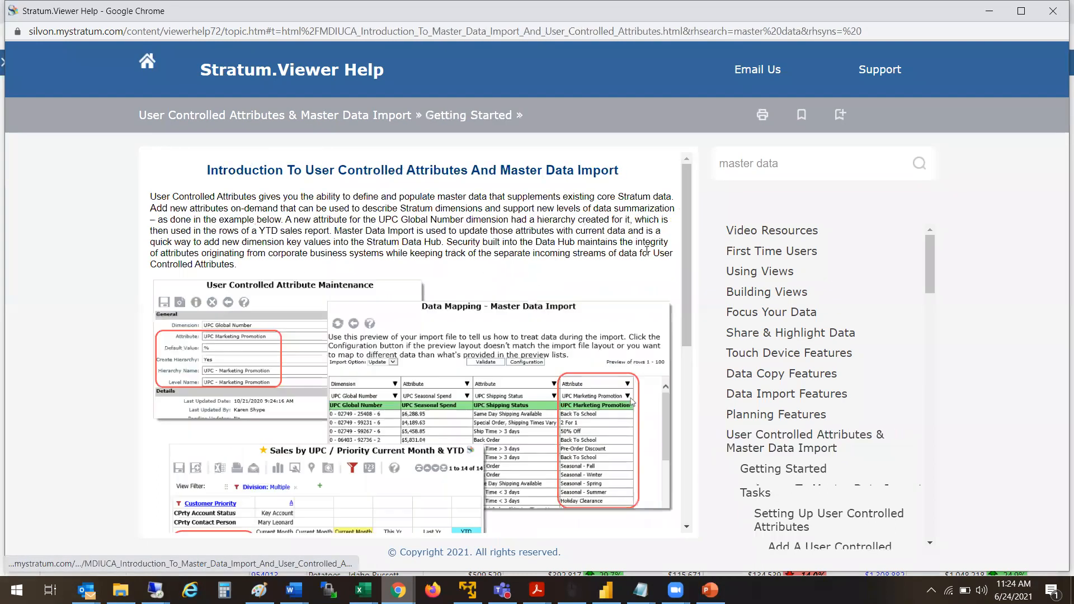
scroll(685, 214, down, 3)
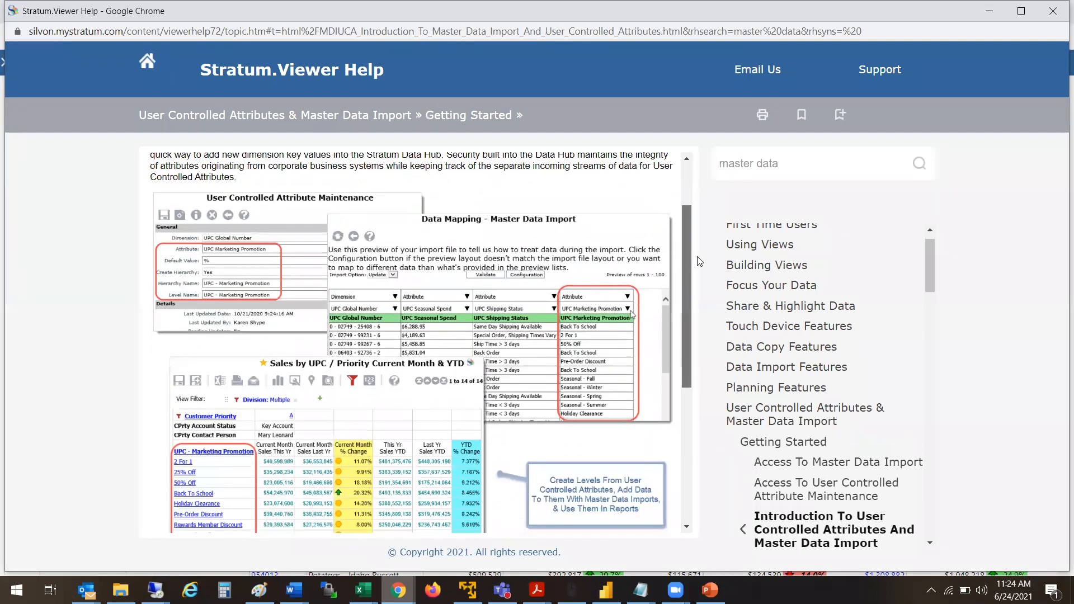
scroll(700, 273, up, 3)
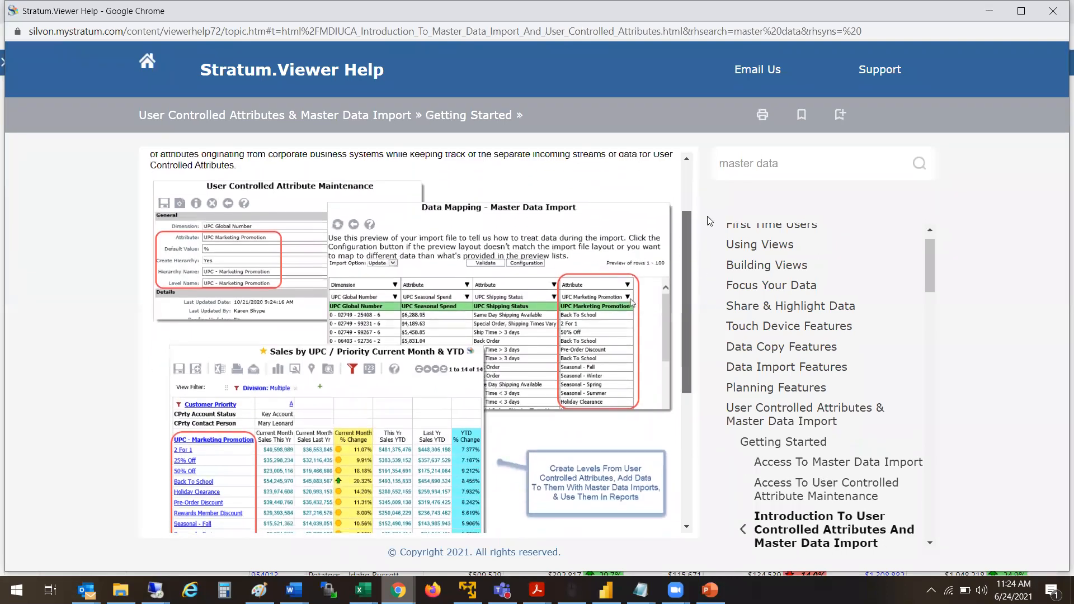
scroll(708, 228, down, 1)
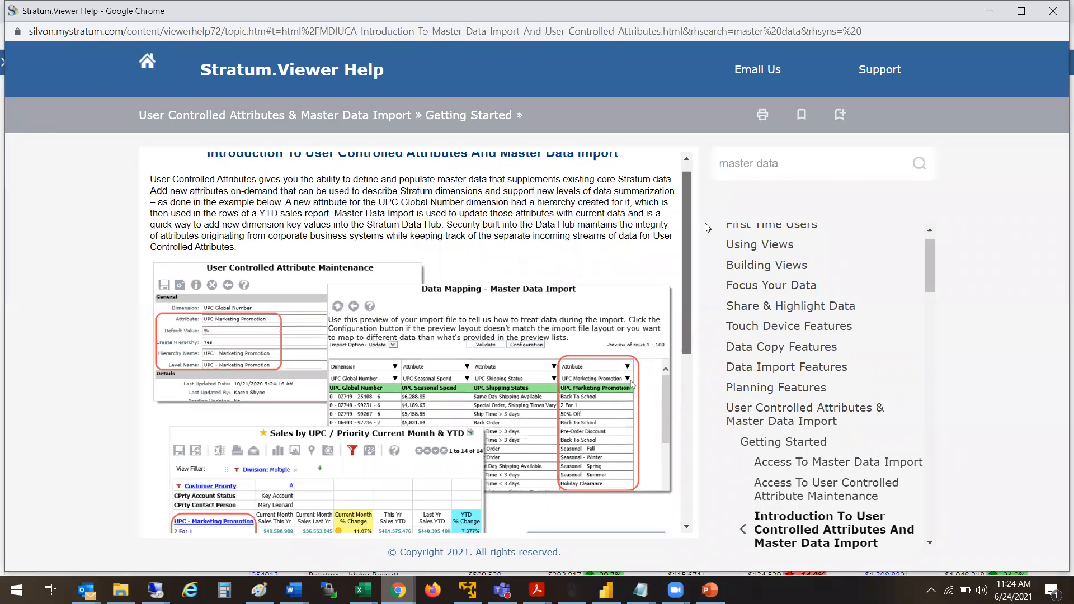
scroll(708, 228, down, 5)
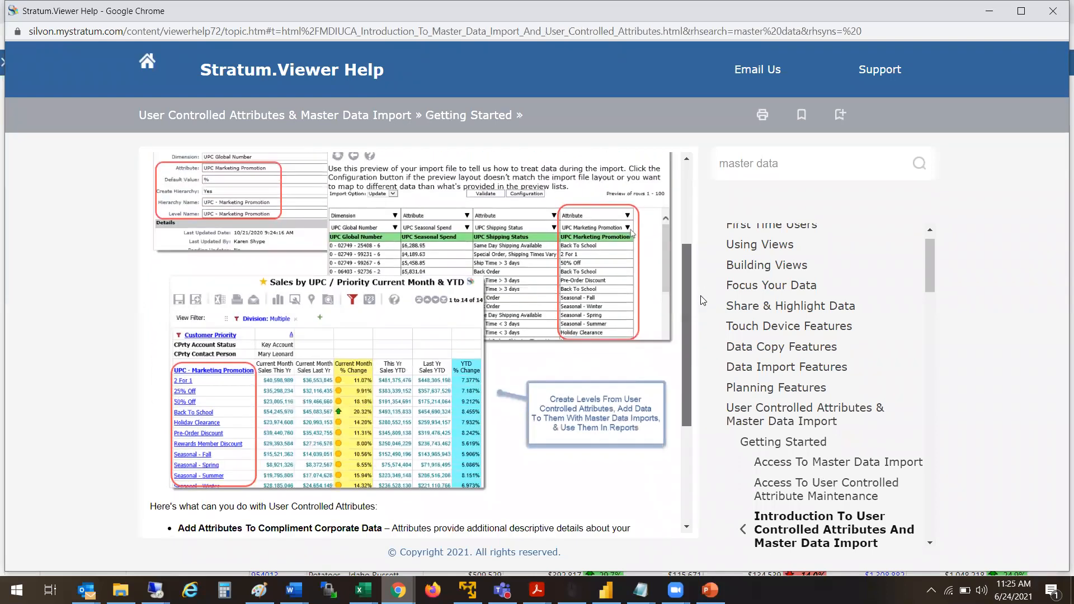
scroll(696, 271, up, 5)
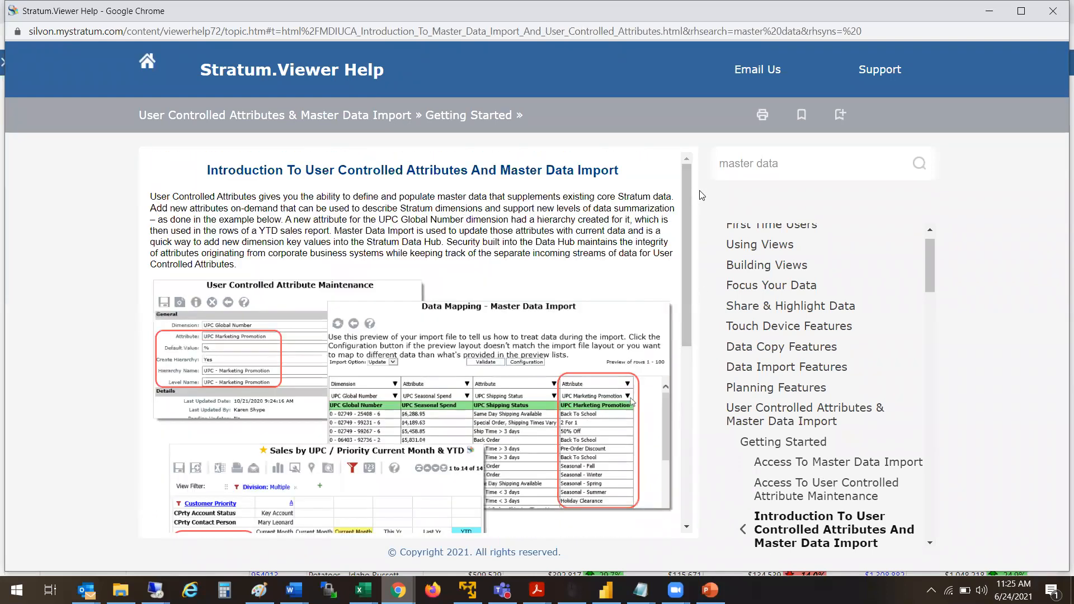